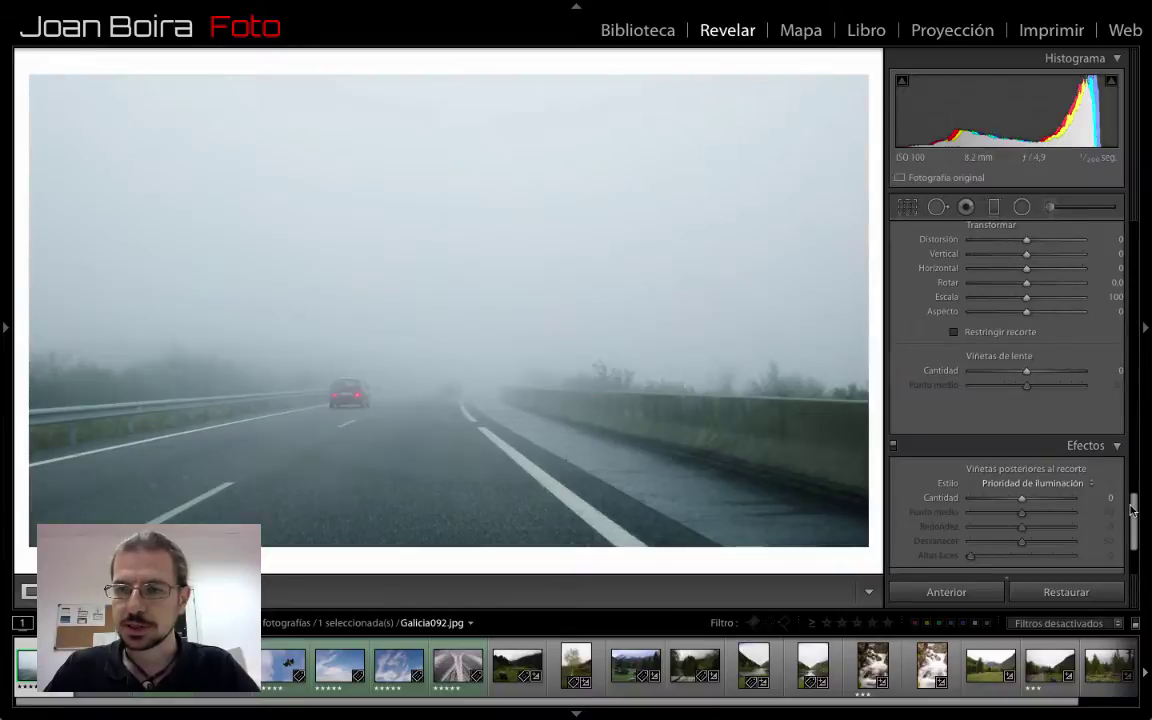
# Scroll the Develop panel to Effects > Dehaze, cycling the info overlay on and off.
pyautogui.moveTo(1131, 509); pyautogui.dragTo(1132, 530)
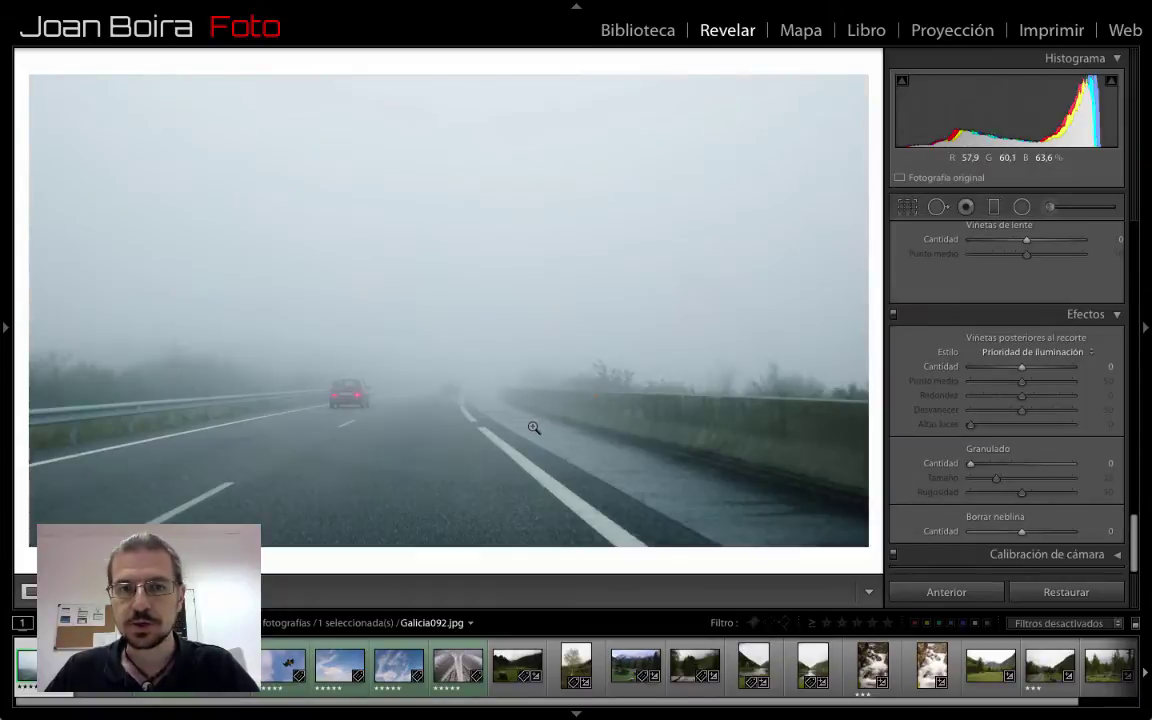
pyautogui.press('i')
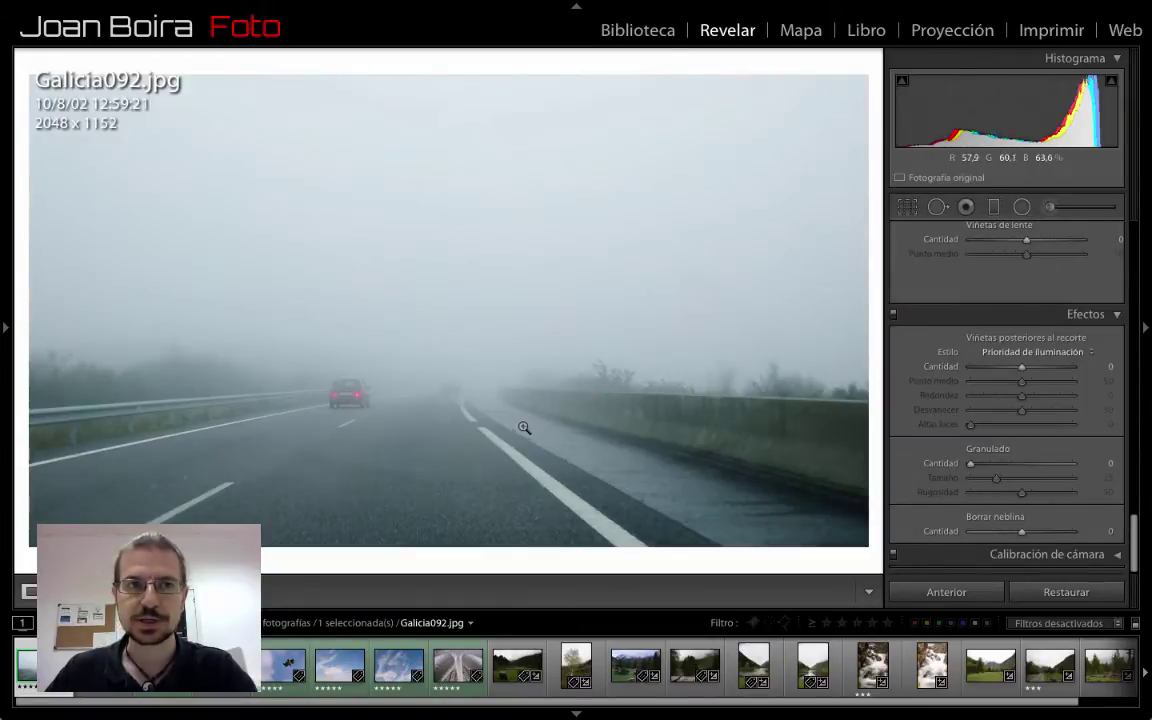
pyautogui.press('i')
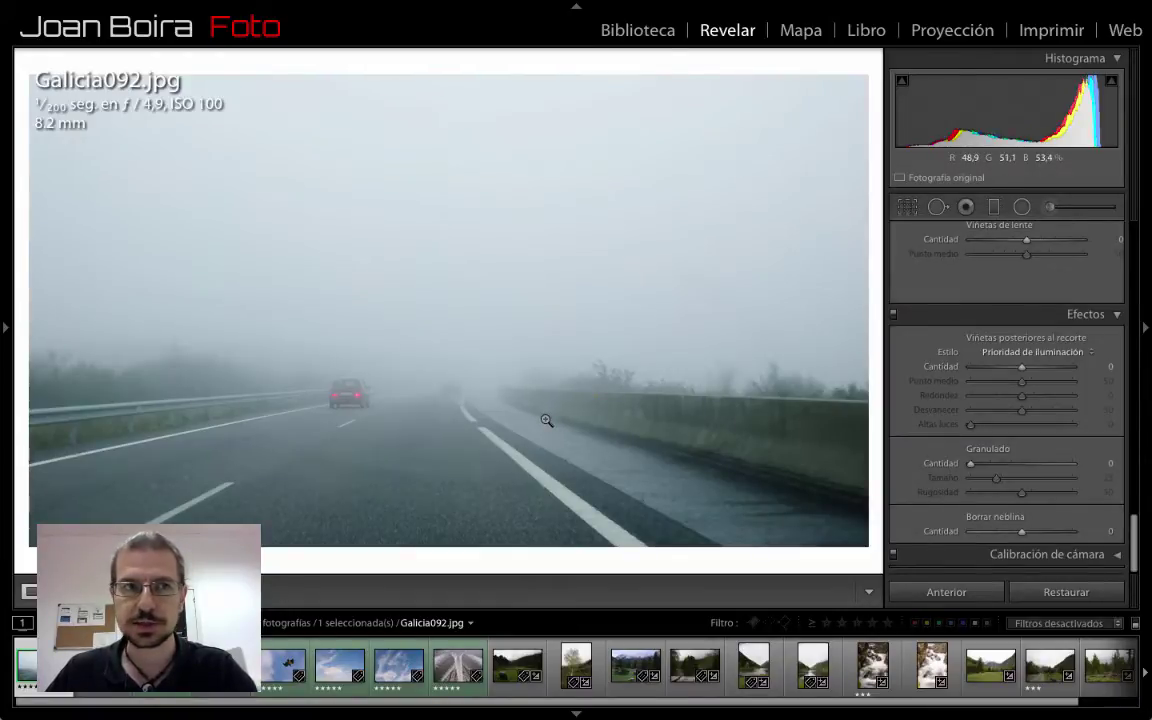
pyautogui.press('i')
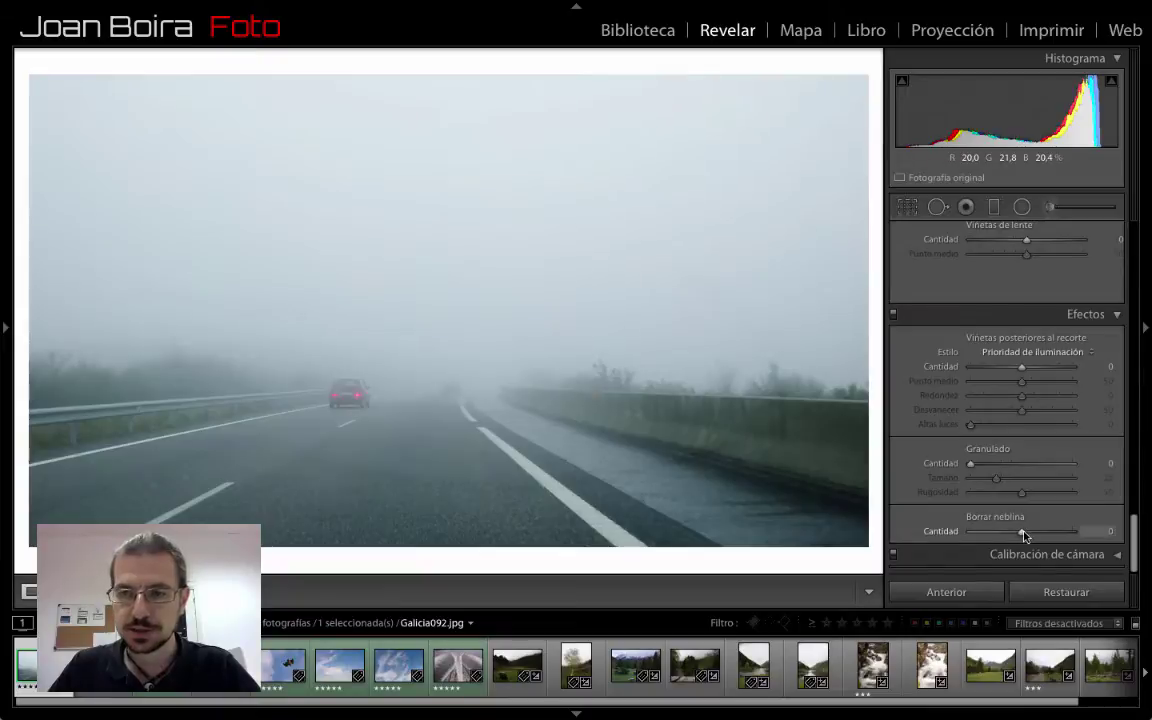
# Test Dehaze on Galicia092.jpg, settle at −15, and advance to web_002.dng.
pyautogui.moveTo(1024, 538); pyautogui.dragTo(1115, 543)
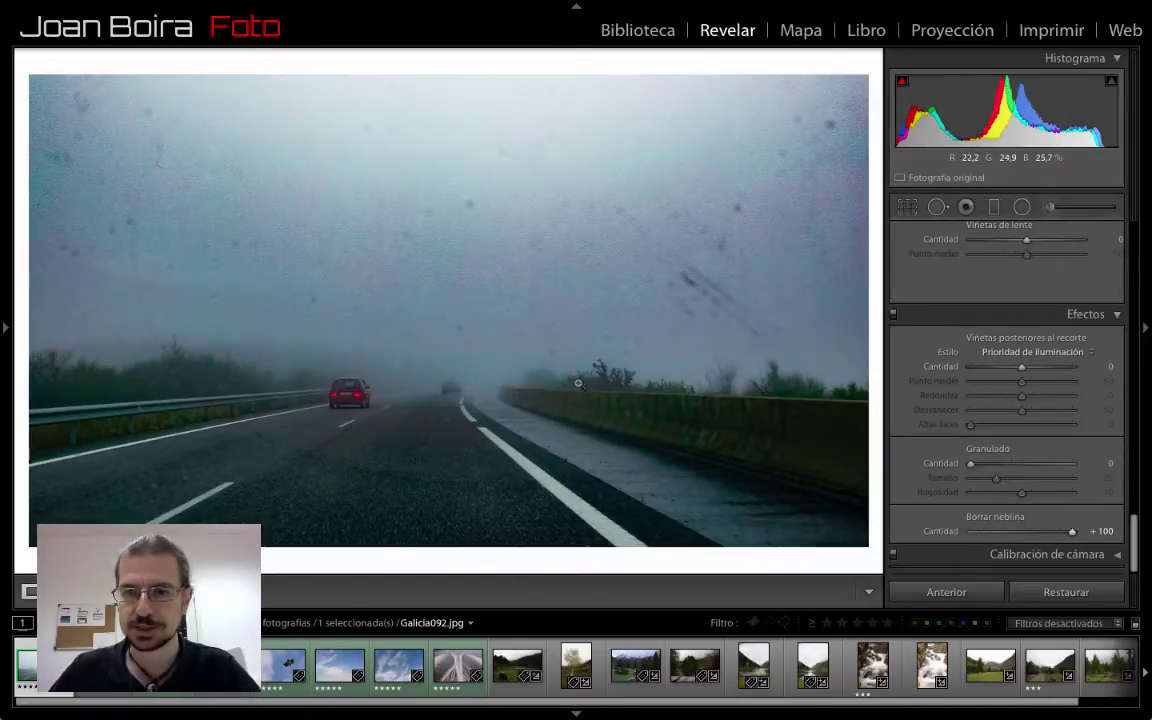
pyautogui.doubleClick(1068, 531)
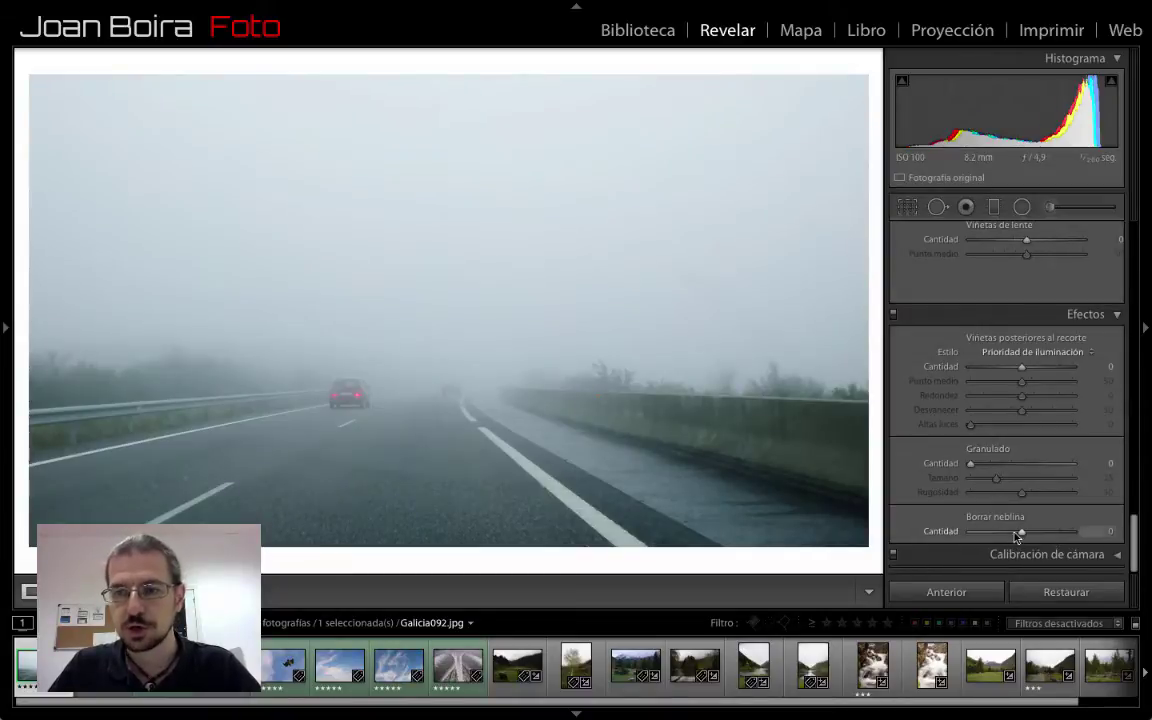
pyautogui.click(972, 532)
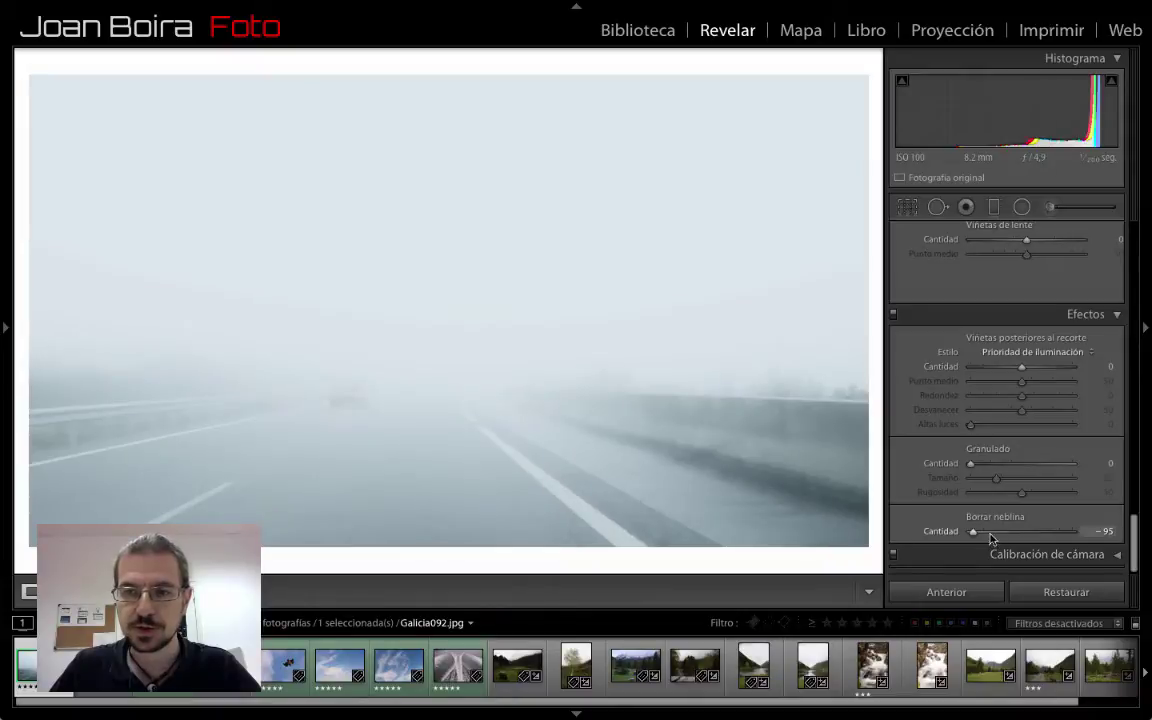
pyautogui.click(996, 537)
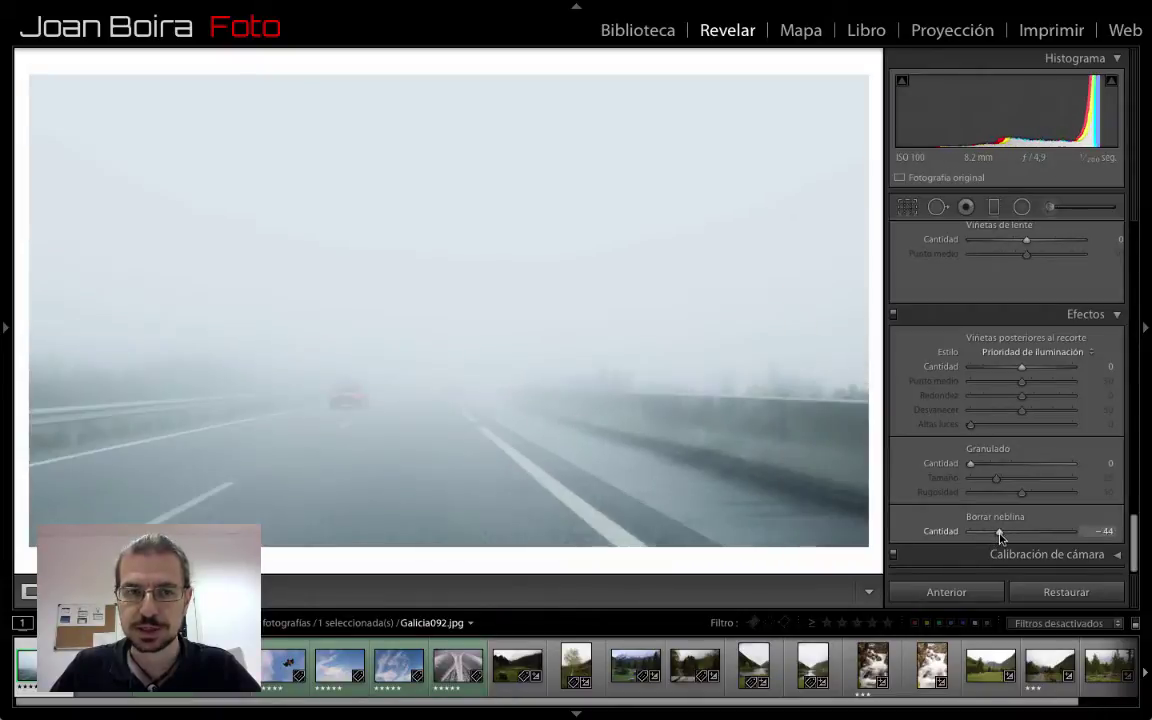
pyautogui.moveTo(1005, 537); pyautogui.dragTo(1013, 532)
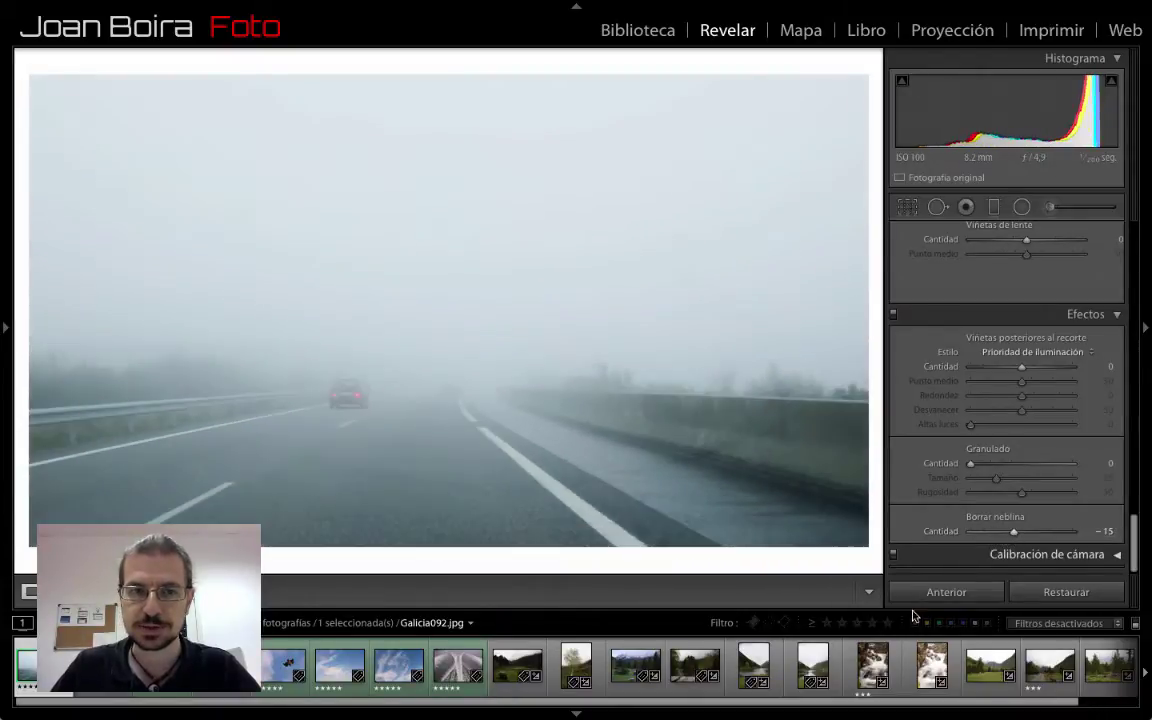
pyautogui.press('Right')
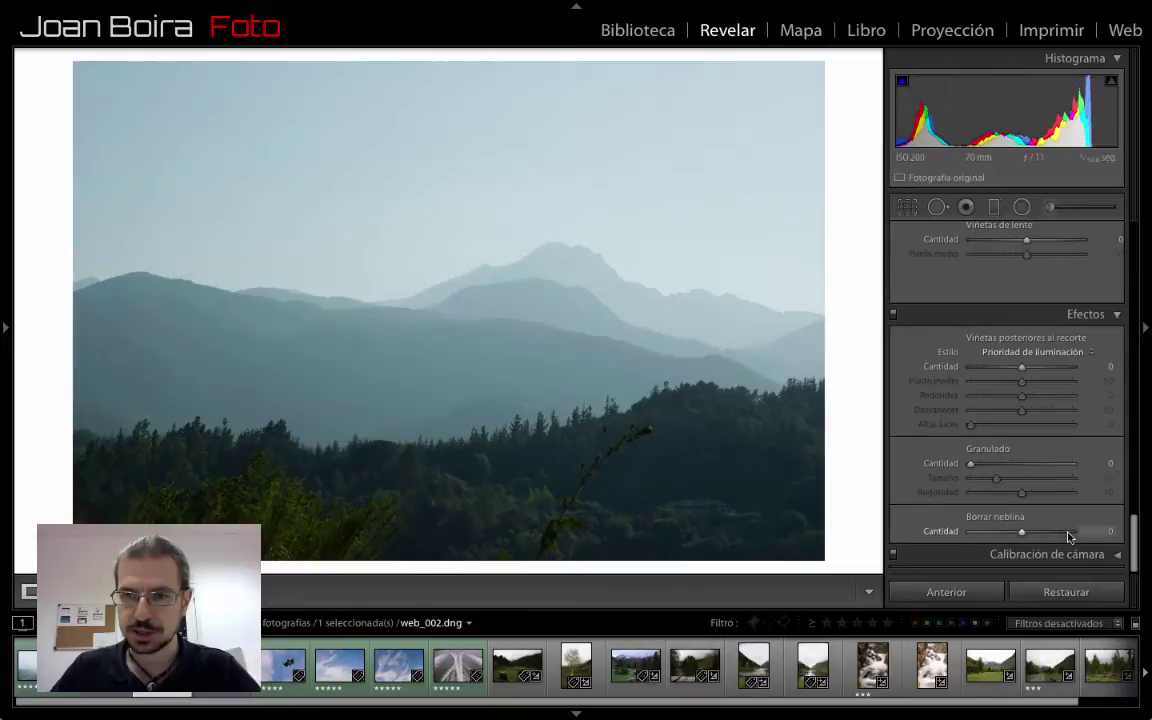
# Test Dehaze between +100 and −74 on web_002.dng, leave it at +12, then advance.
pyautogui.moveTo(1021, 531); pyautogui.dragTo(1072, 531)
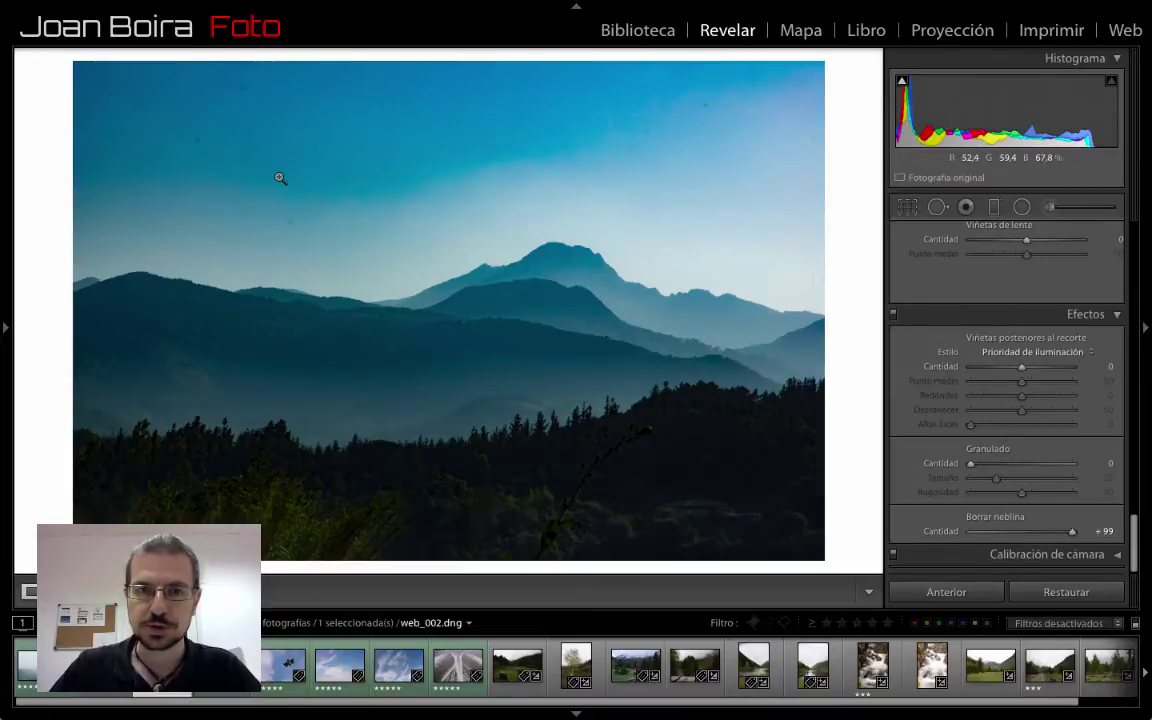
pyautogui.click(1023, 539)
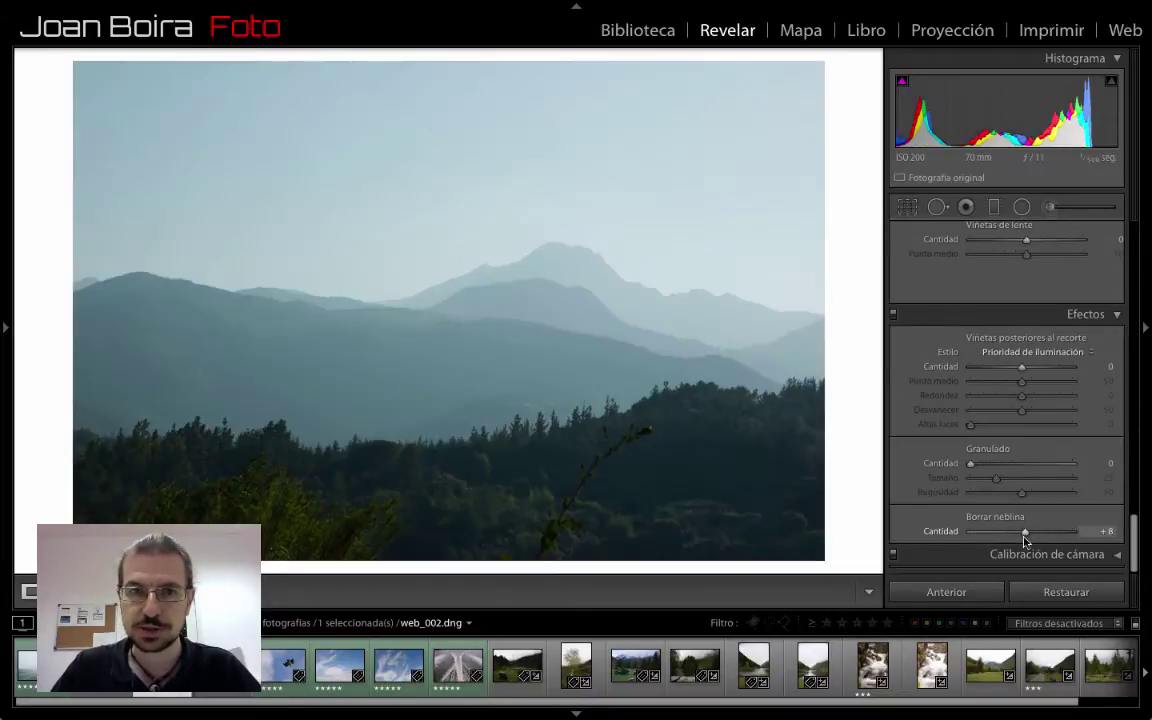
pyautogui.click(1071, 533)
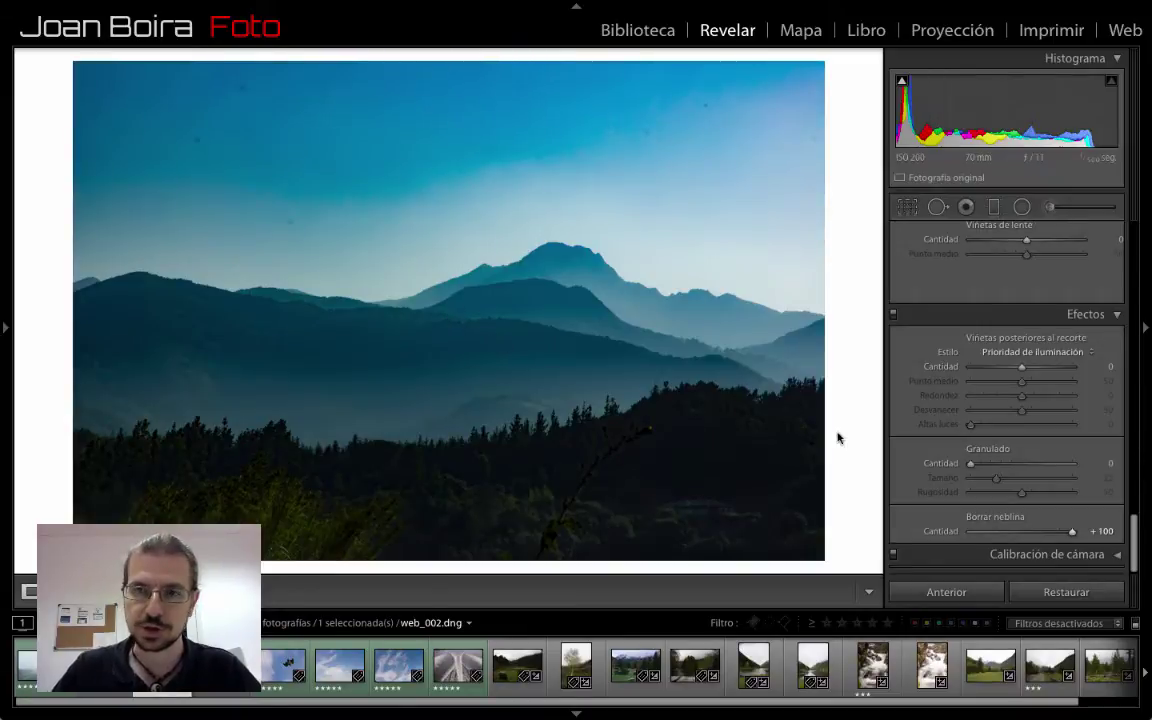
pyautogui.doubleClick(1012, 533)
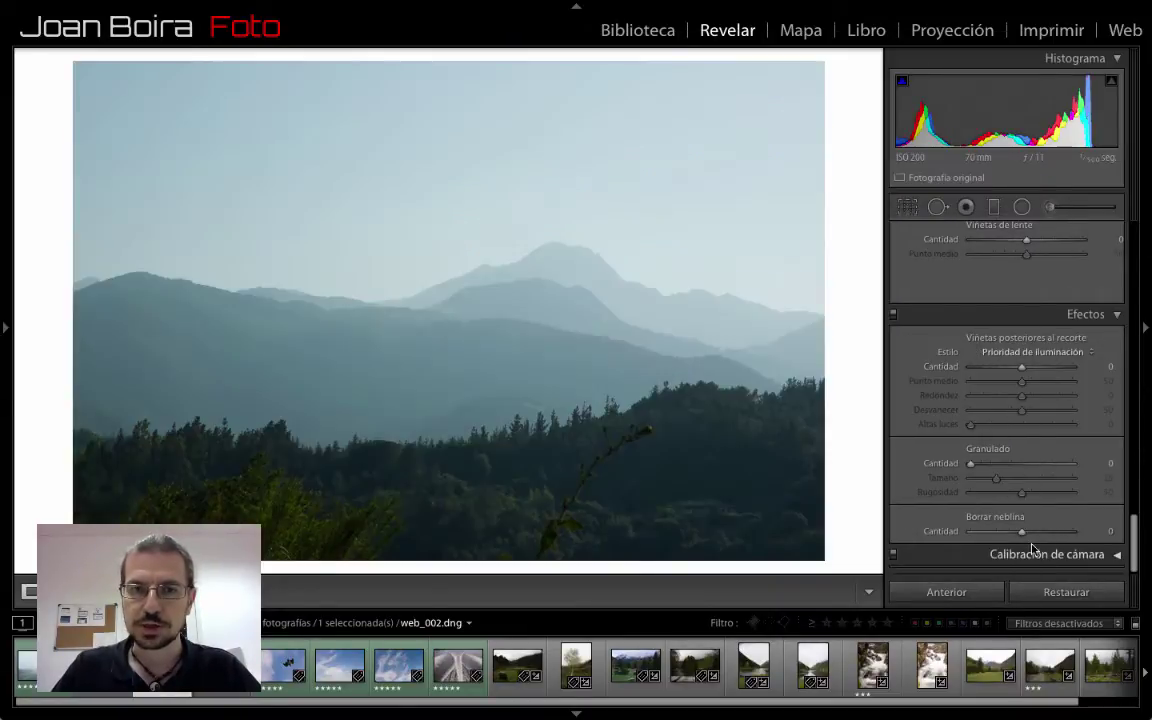
pyautogui.click(983, 536)
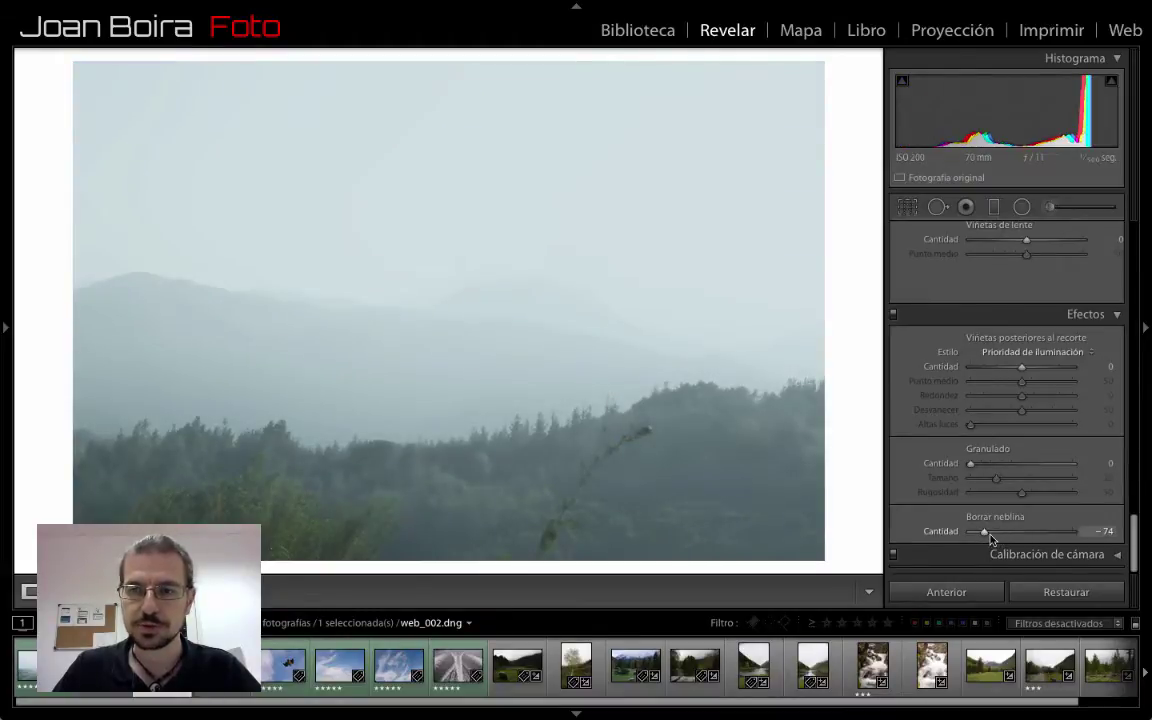
pyautogui.moveTo(984, 533); pyautogui.dragTo(1027, 536)
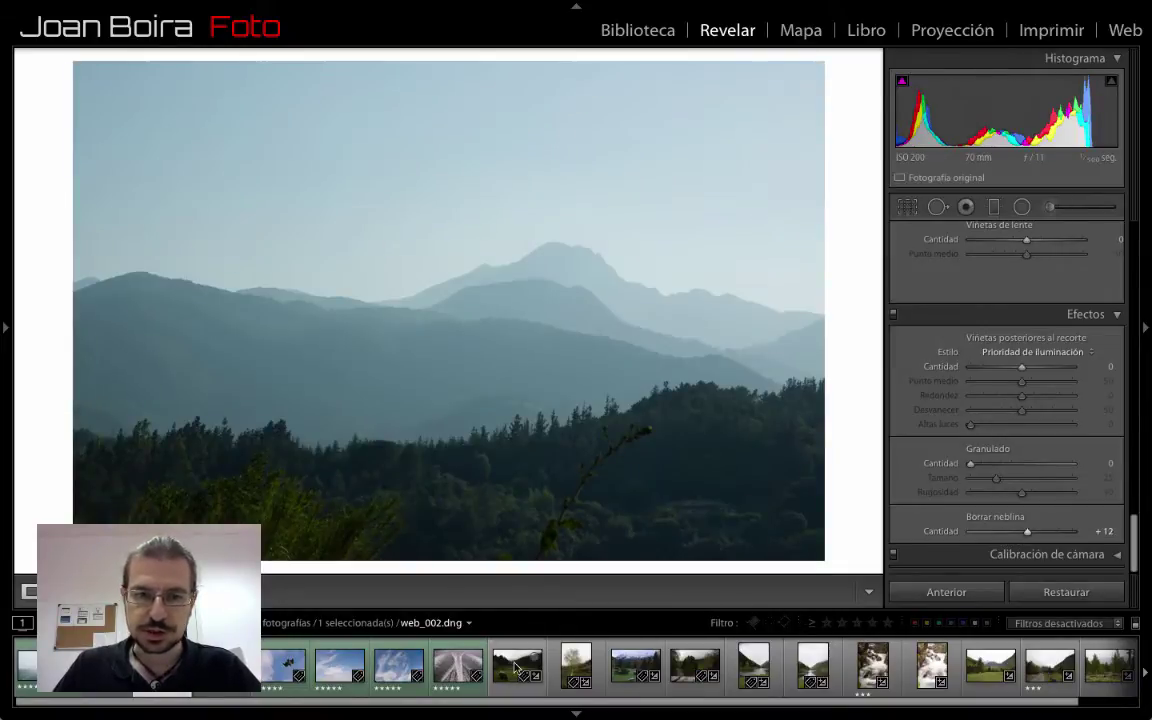
pyautogui.press('Right')
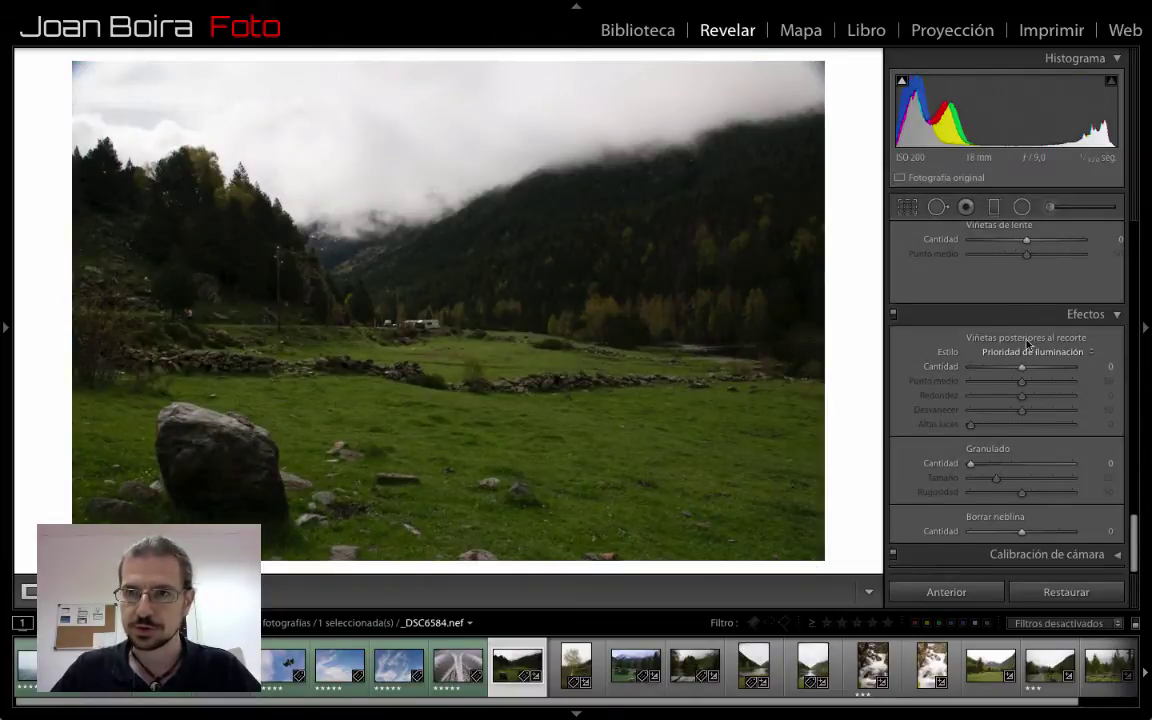
# Raise _DSC6584.nef's Exposure to +1.10, trying Dehaze +97 before resetting it to 0.
pyautogui.moveTo(1133, 543); pyautogui.dragTo(1133, 256)
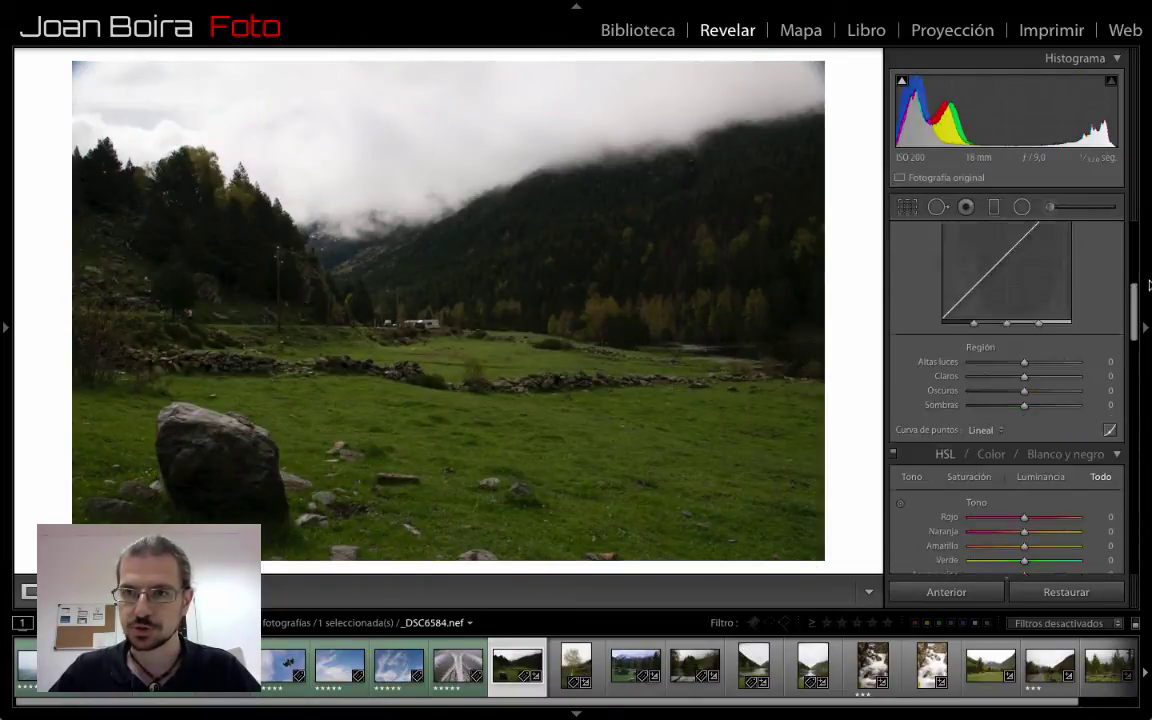
pyautogui.moveTo(1033, 357); pyautogui.dragTo(1045, 357)
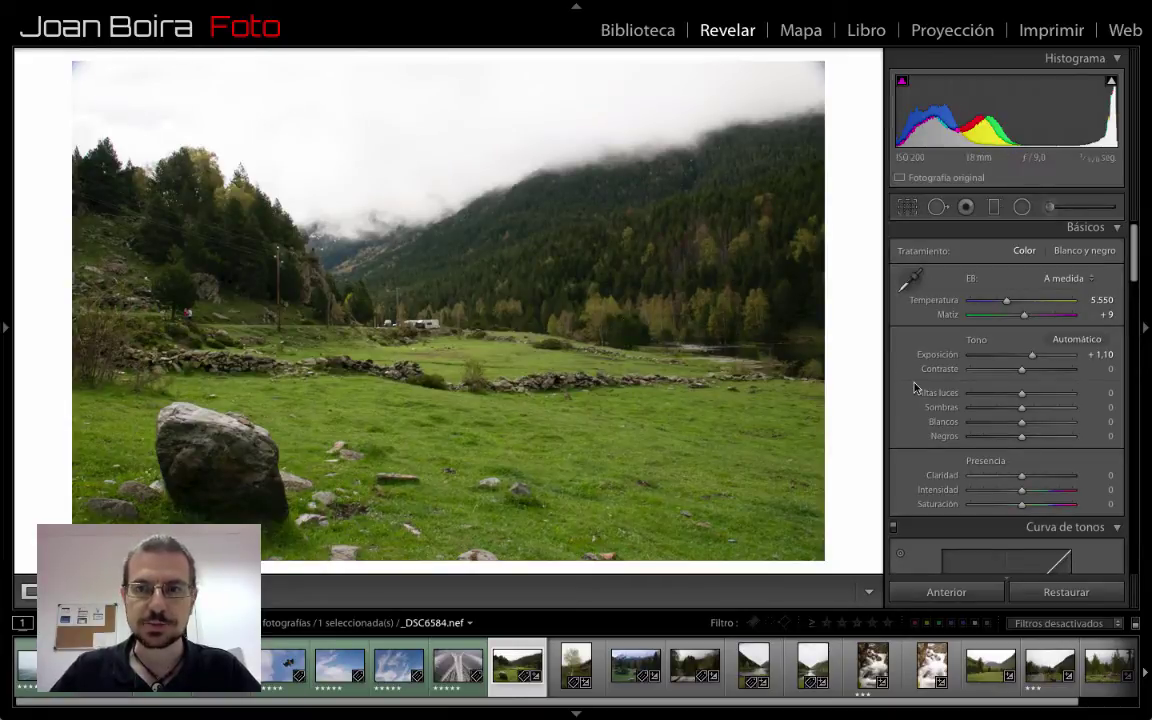
pyautogui.moveTo(1135, 276); pyautogui.dragTo(1111, 555)
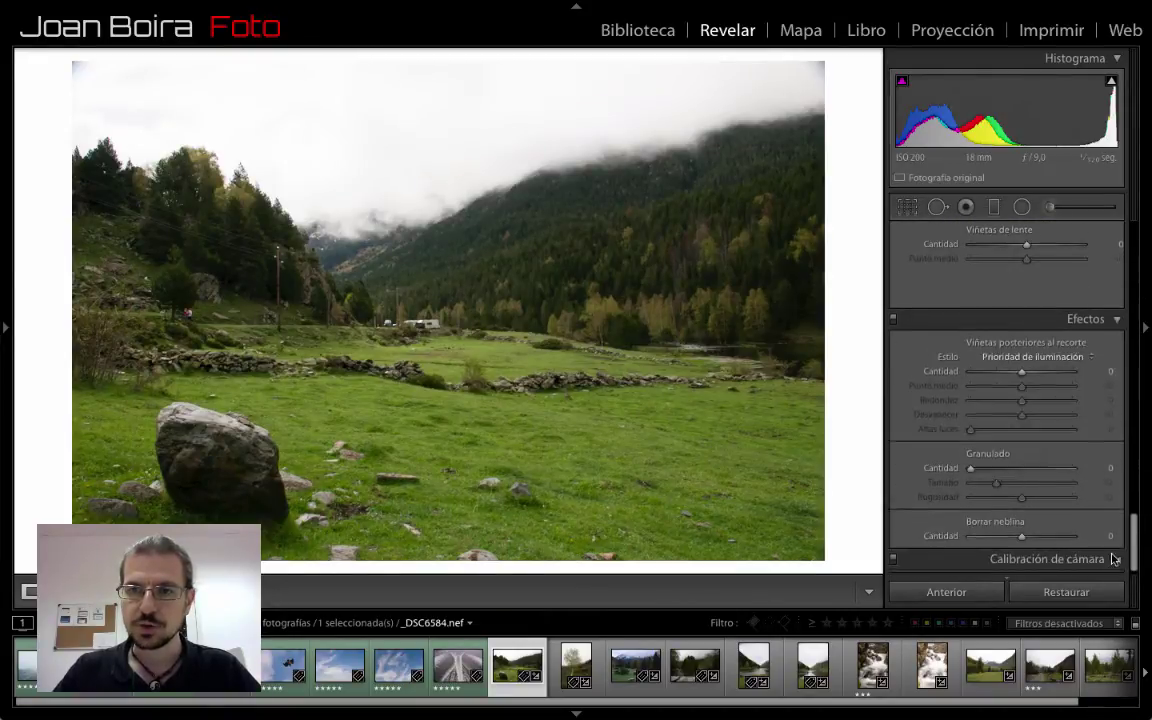
pyautogui.click(1068, 531)
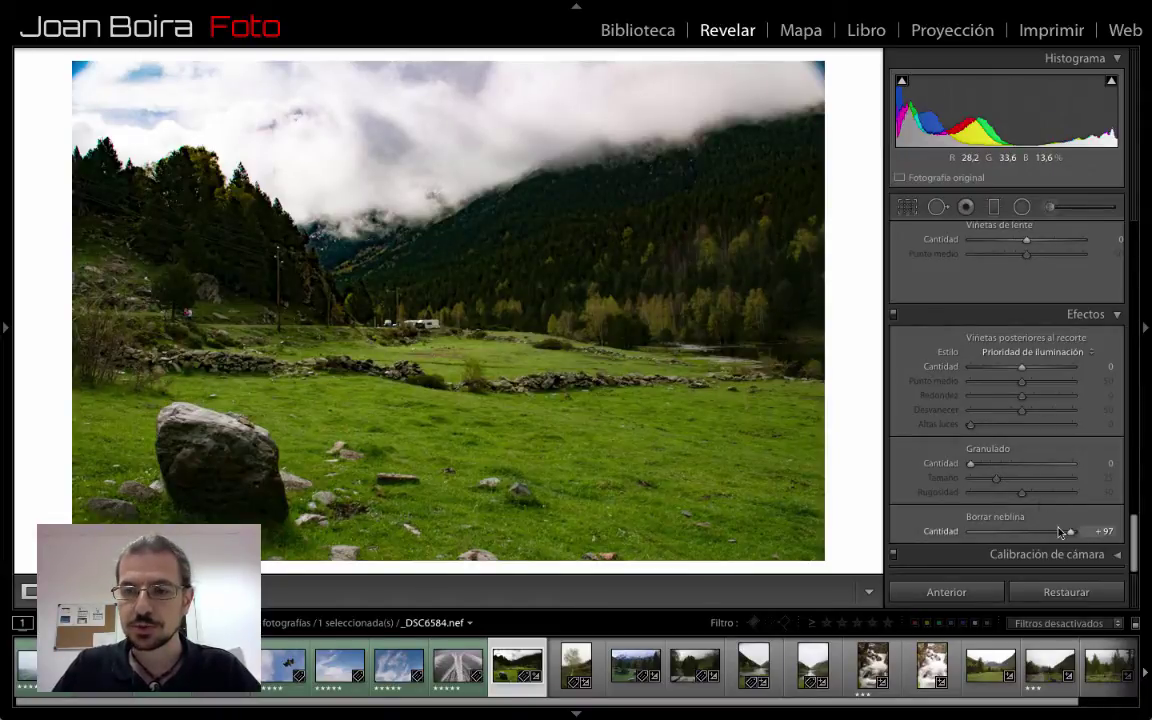
pyautogui.doubleClick(1068, 534)
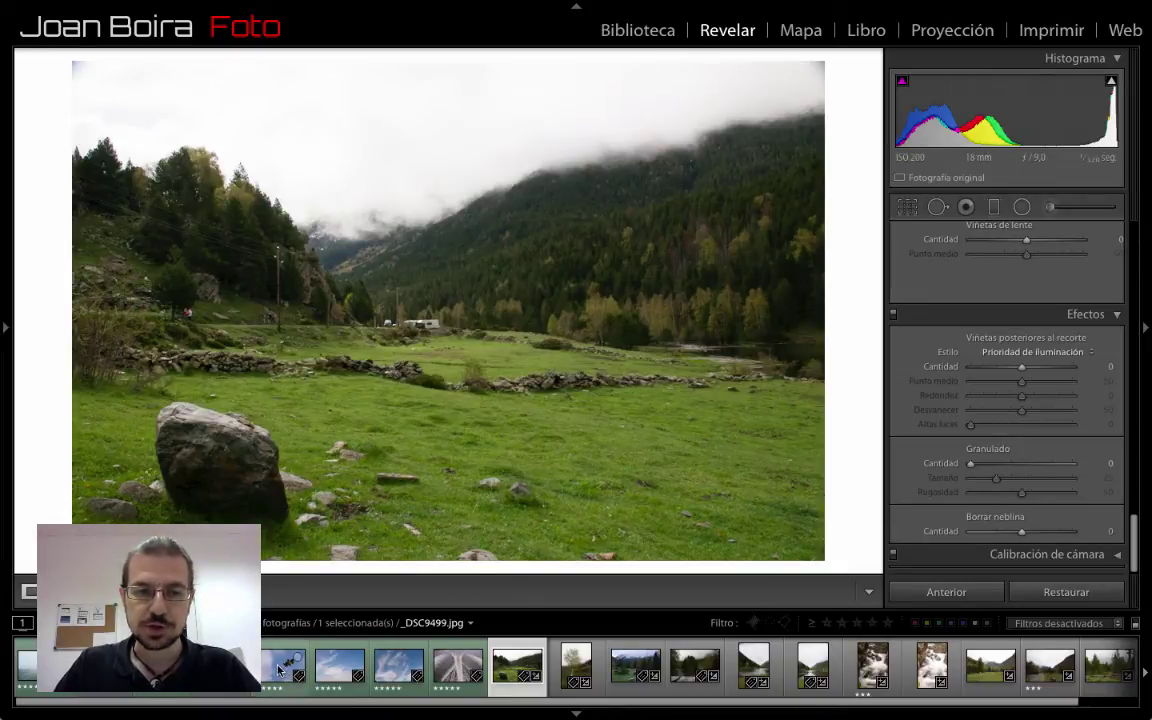
# Open the eagle photo _DSC9499.jpg and set its Dehaze to +48.
pyautogui.click(284, 668)
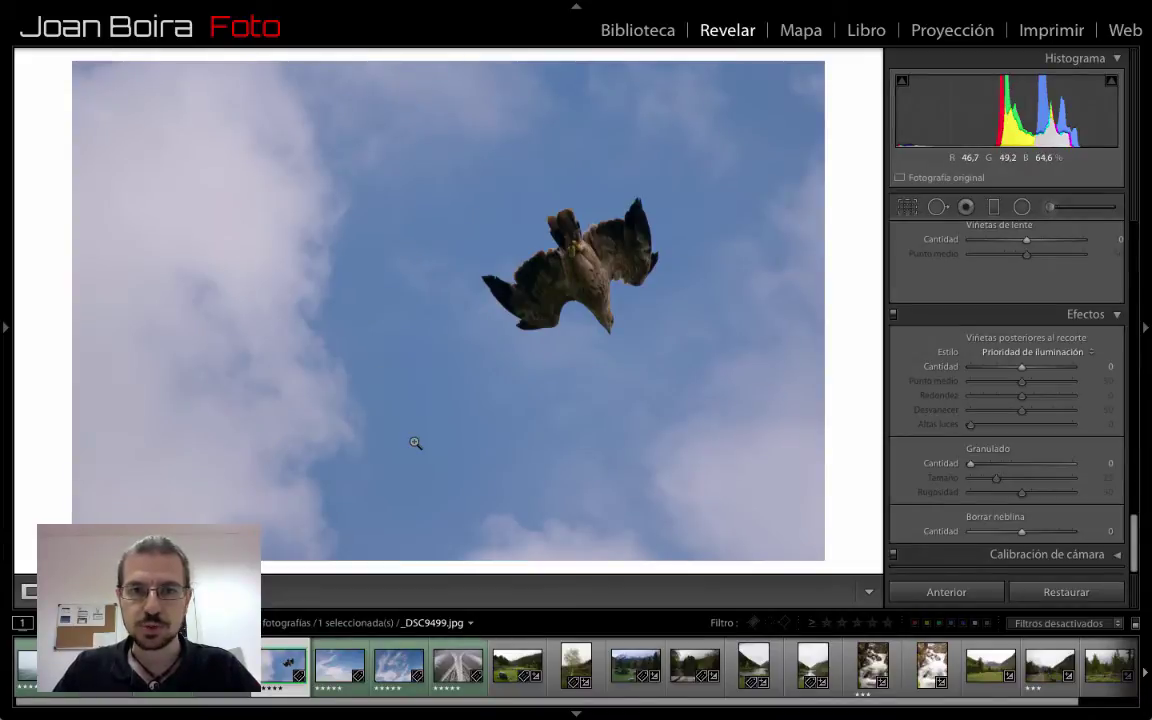
pyautogui.click(1057, 532)
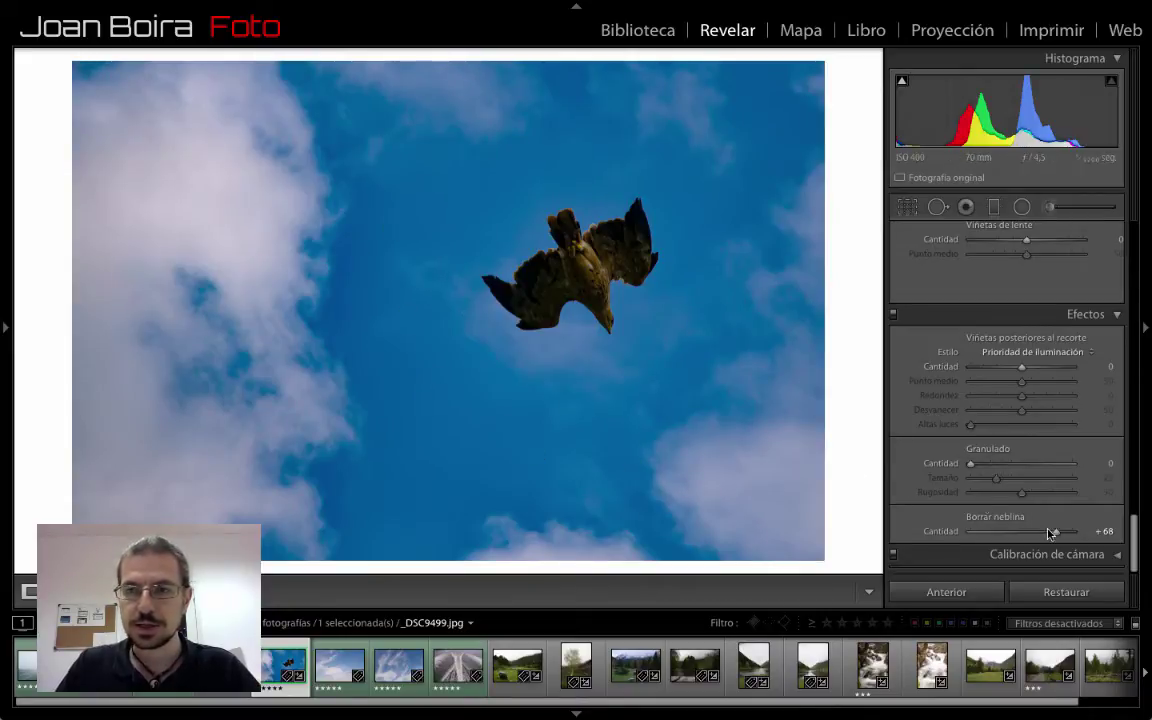
pyautogui.moveTo(1050, 533); pyautogui.dragTo(1041, 540)
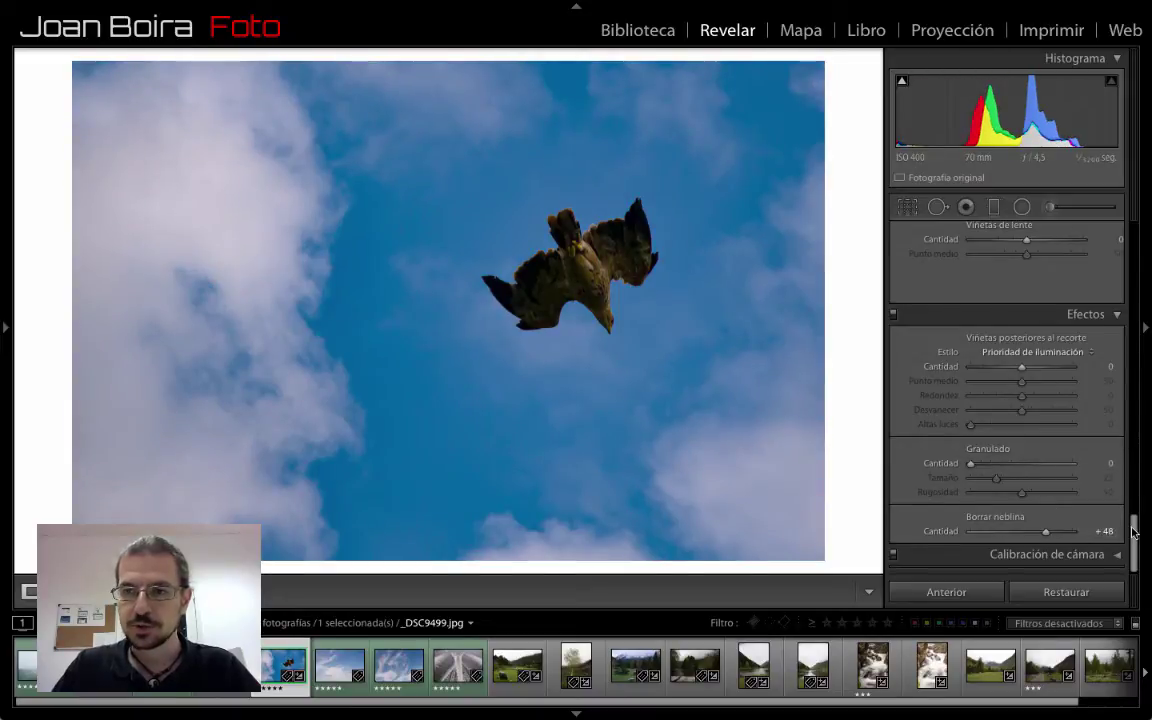
# Lower Vibrance to −6 and drag the sky to cut blue saturation to −13.
pyautogui.moveTo(1134, 540); pyautogui.dragTo(1148, 227)
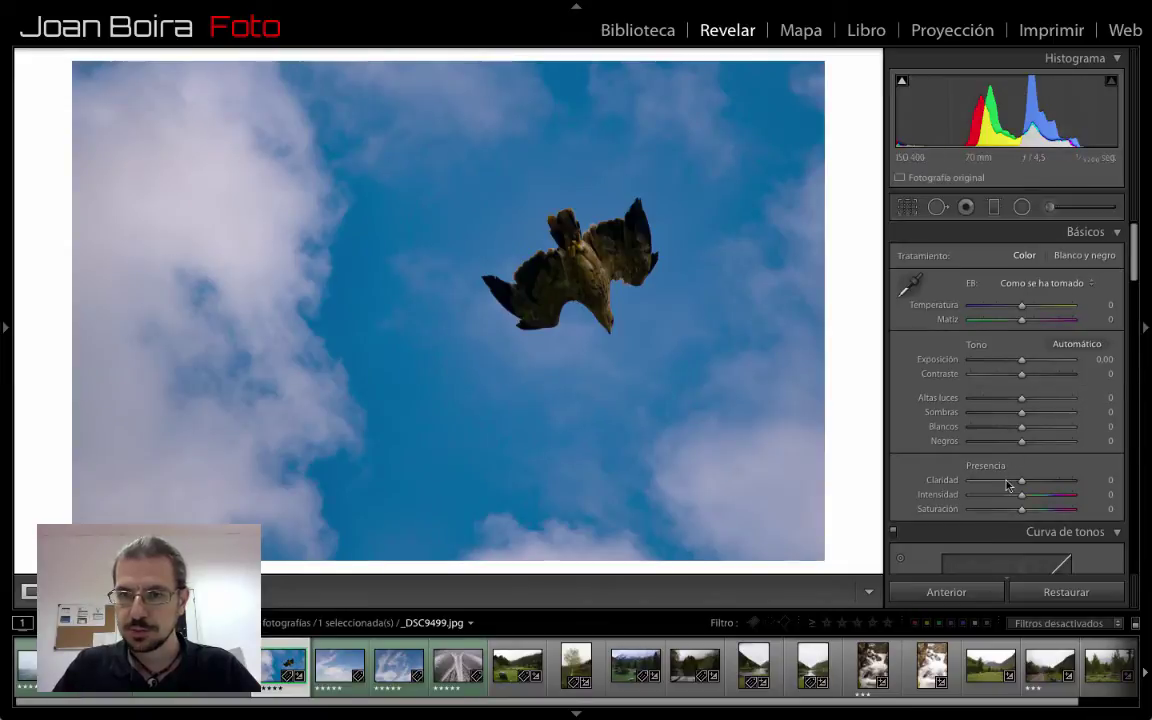
pyautogui.moveTo(1008, 500); pyautogui.dragTo(1007, 500)
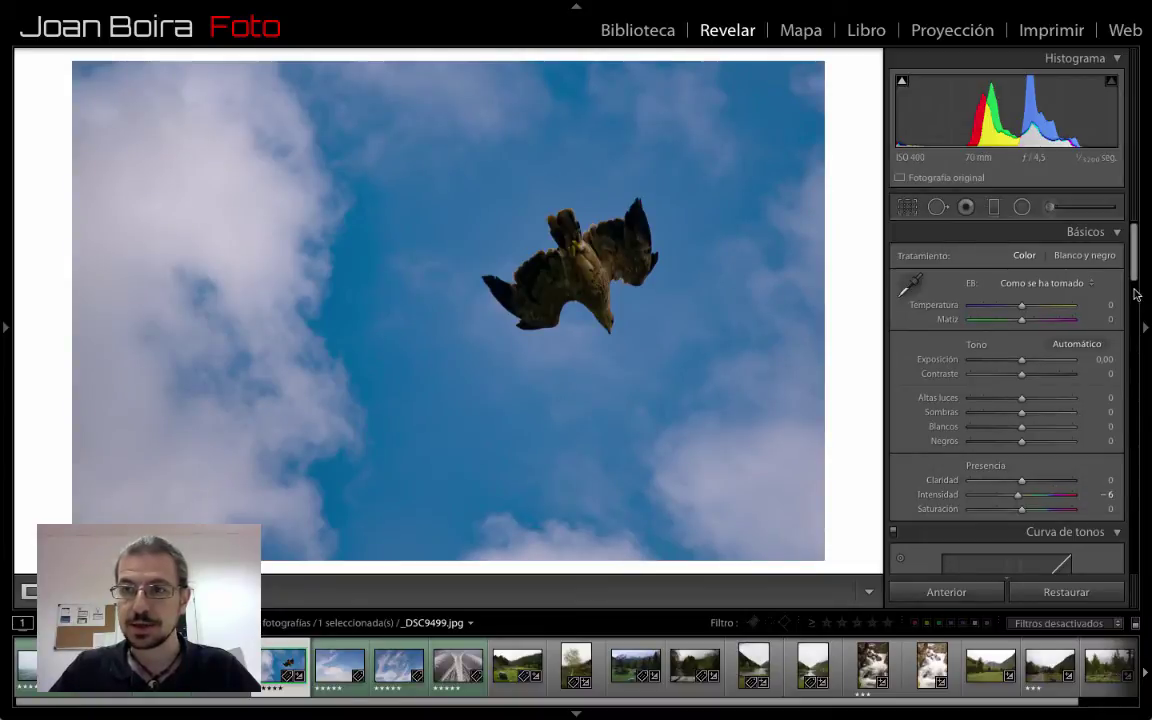
pyautogui.scroll(-5, 1121, 395)
pyautogui.scroll(-5, 1121, 395)
pyautogui.scroll(3, 1125, 380)
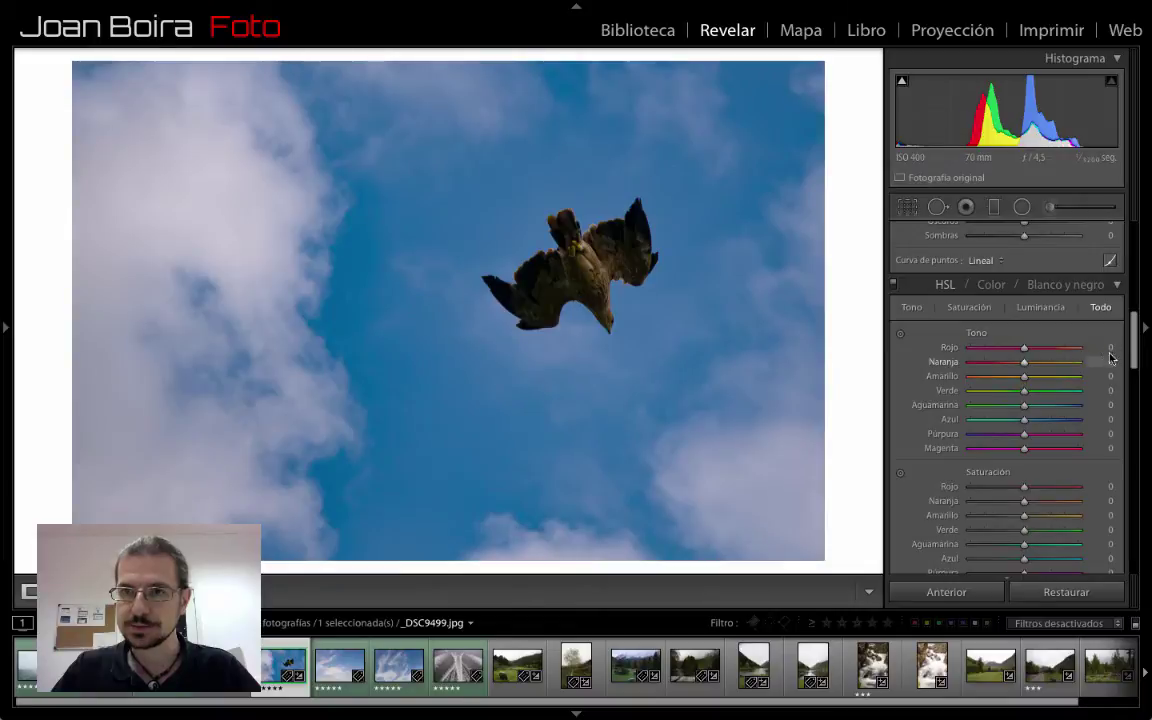
pyautogui.hotkey('ctrl', 'alt', 'shift', 's')
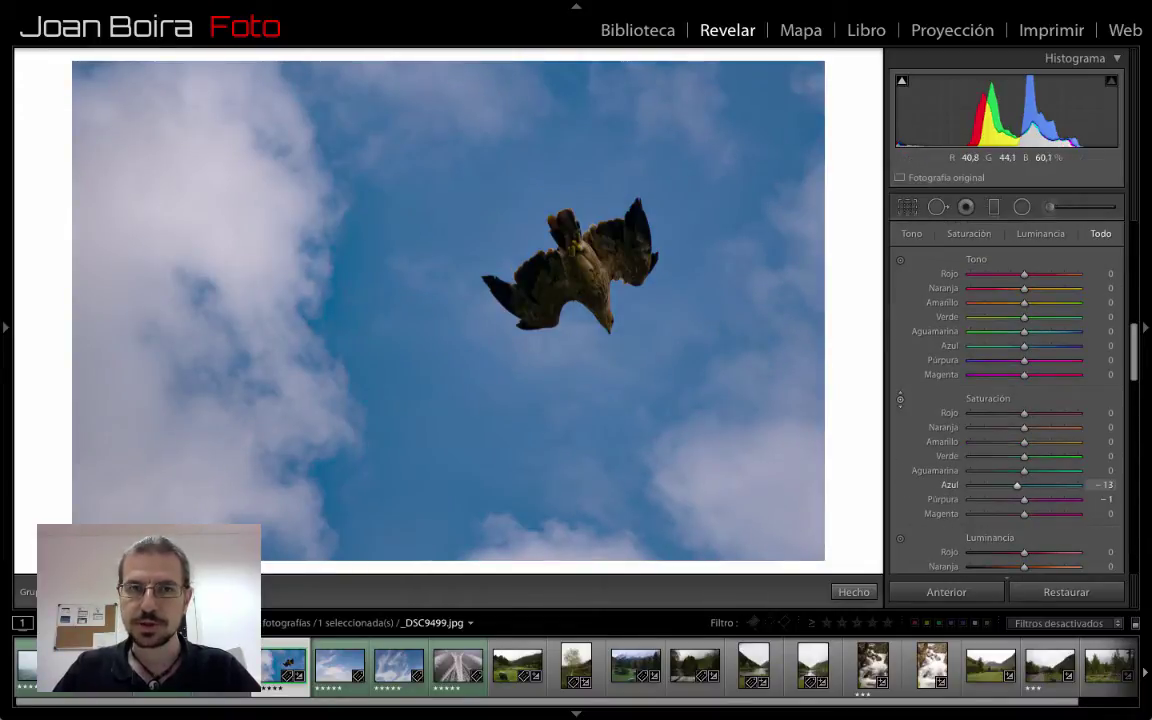
pyautogui.moveTo(450, 366); pyautogui.dragTo(415, 555)
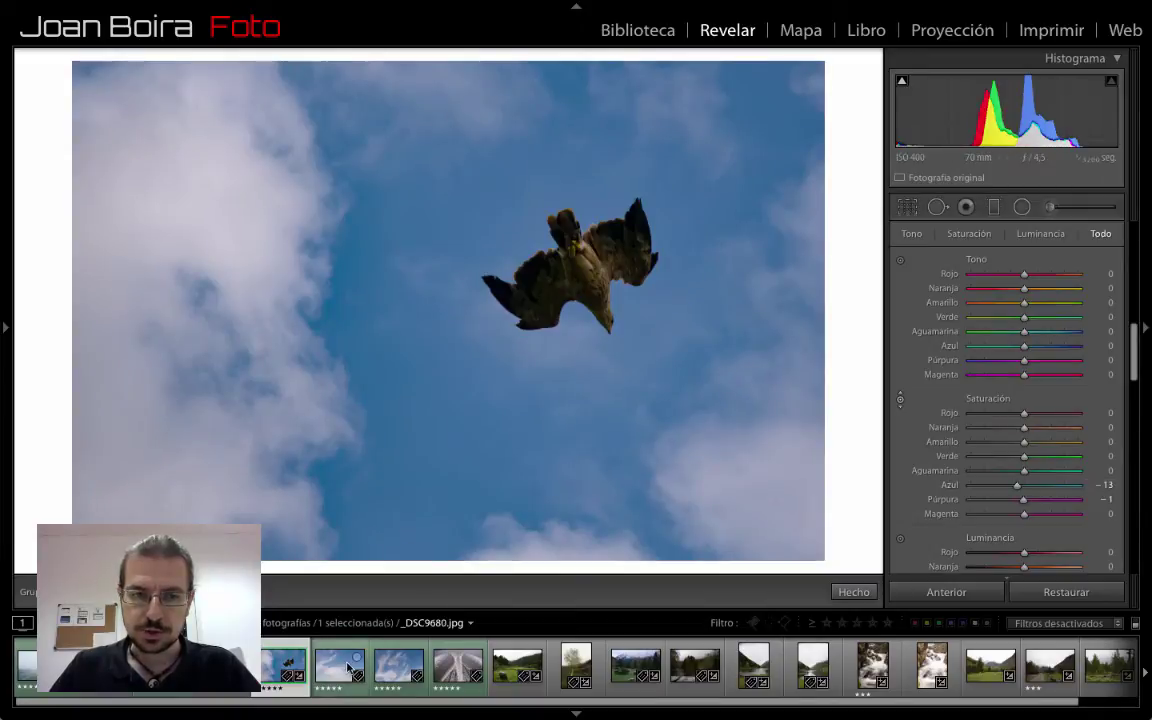
# Give the sky photo _DSC9680 a Dehaze of +41.
pyautogui.click(340, 665)
pyautogui.moveTo(1135, 330); pyautogui.dragTo(1135, 381)
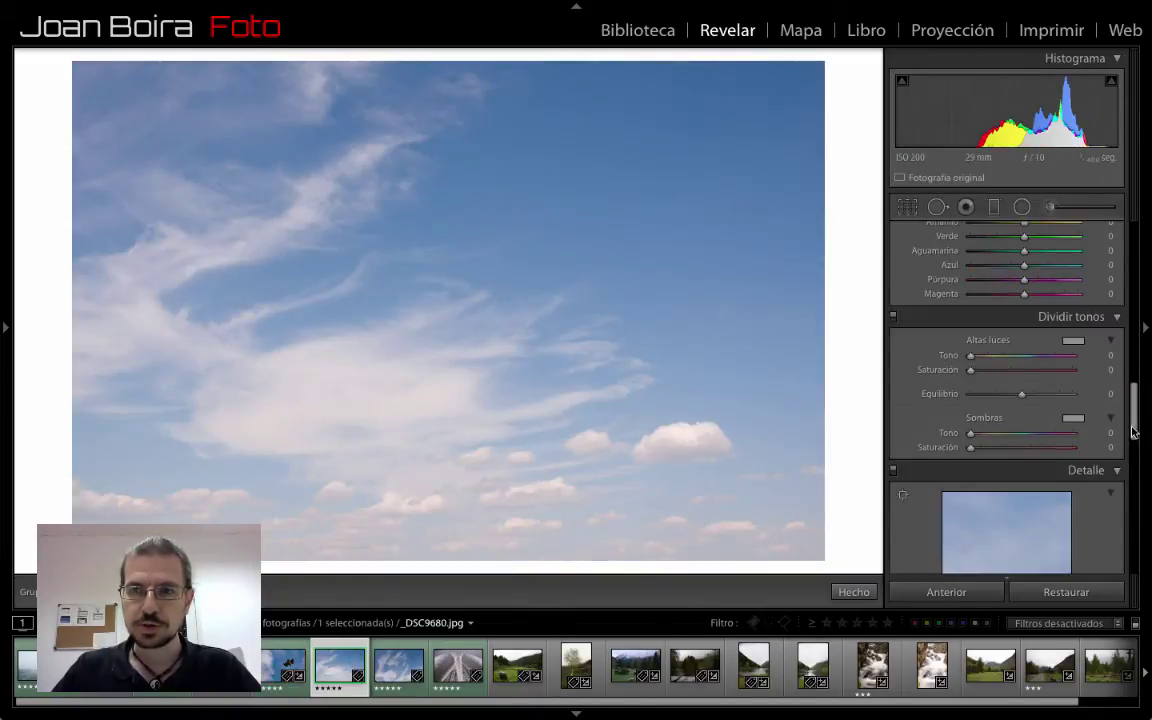
pyautogui.moveTo(1134, 430); pyautogui.dragTo(1134, 515)
pyautogui.moveTo(1021, 531); pyautogui.dragTo(1071, 531)
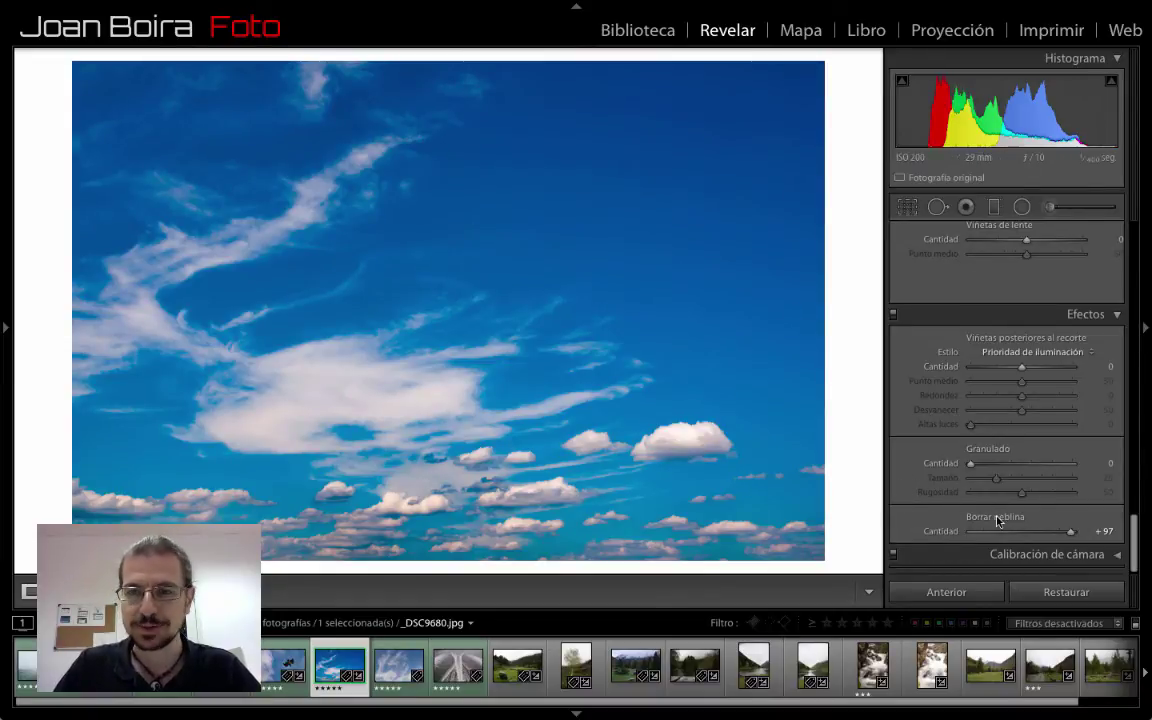
pyautogui.moveTo(1071, 531)
pyautogui.mouseDown()
pyautogui.moveTo(1025, 531)
pyautogui.moveTo(1039, 536)
pyautogui.mouseUp()
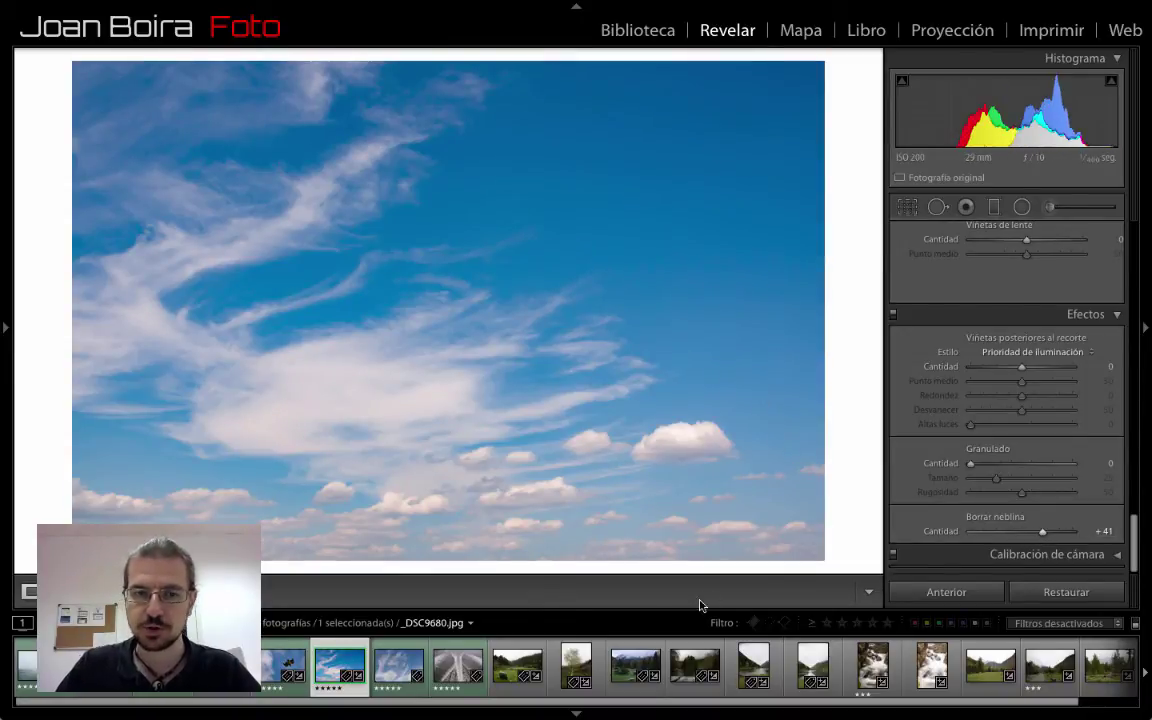
# Give the next sky photo _DSC9681 a Dehaze of +36.
pyautogui.click(391, 675)
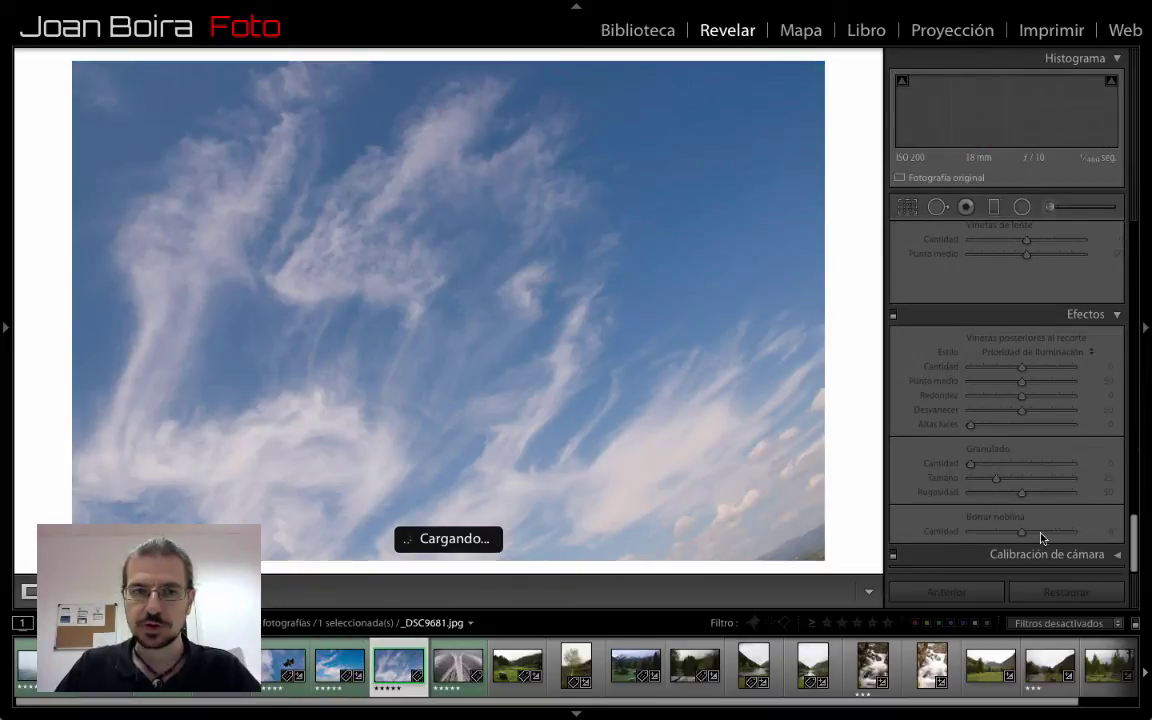
pyautogui.moveTo(1039, 537); pyautogui.dragTo(1043, 537)
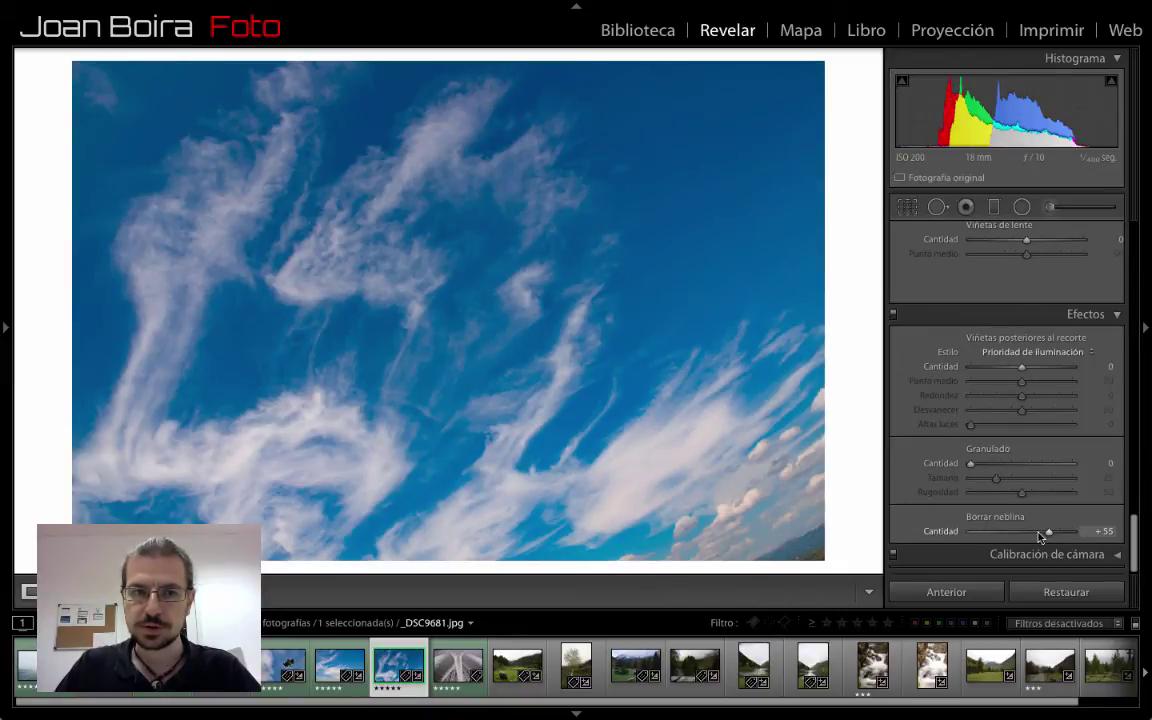
pyautogui.click(1039, 533)
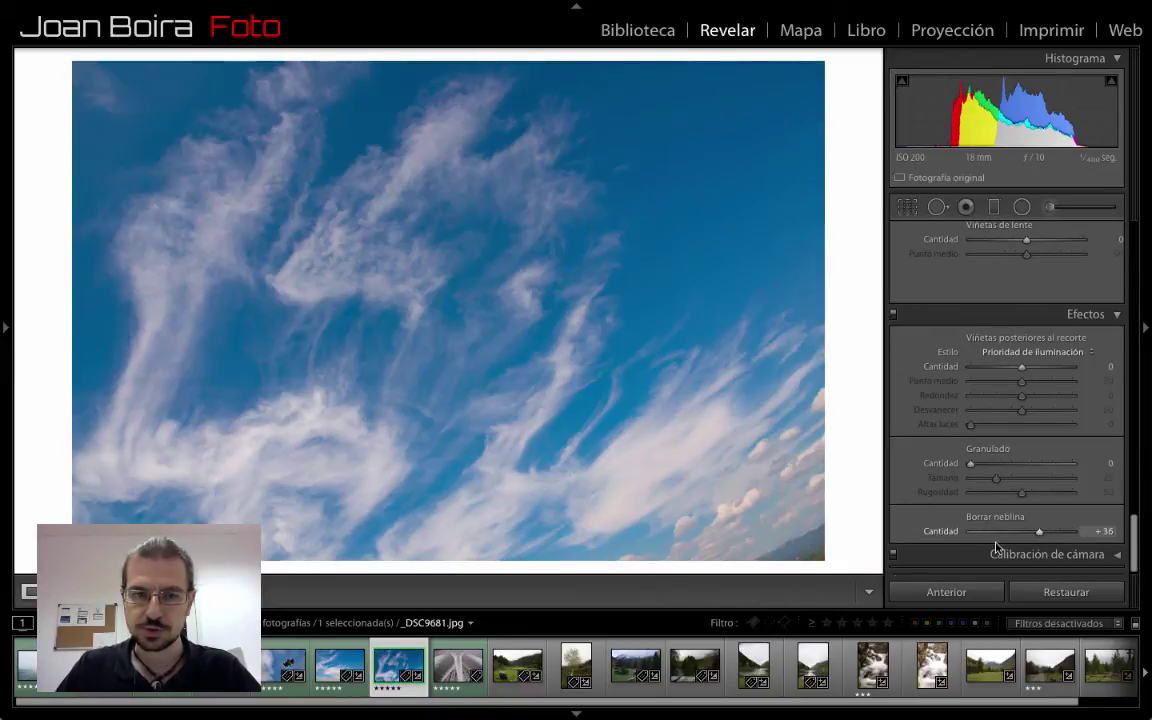
# Set _DSC1854's Dehaze to +14 after trying +98 and −73, then open _DSC6782.
pyautogui.click(456, 676)
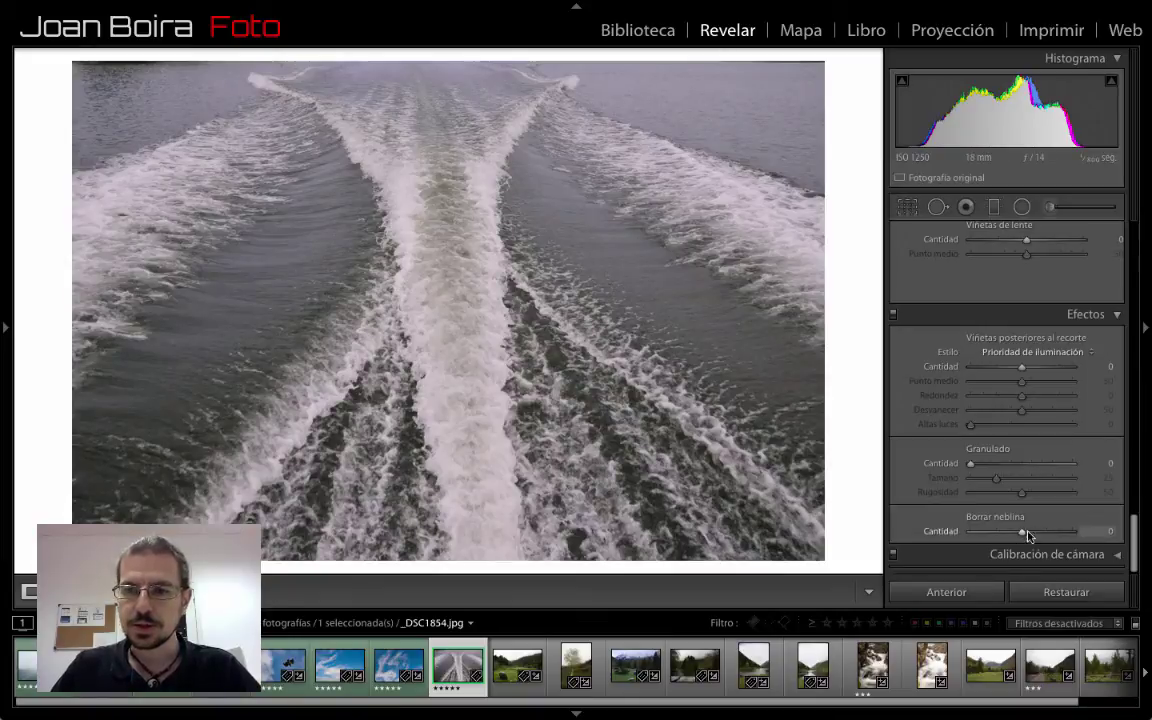
pyautogui.moveTo(1049, 541); pyautogui.dragTo(1050, 538)
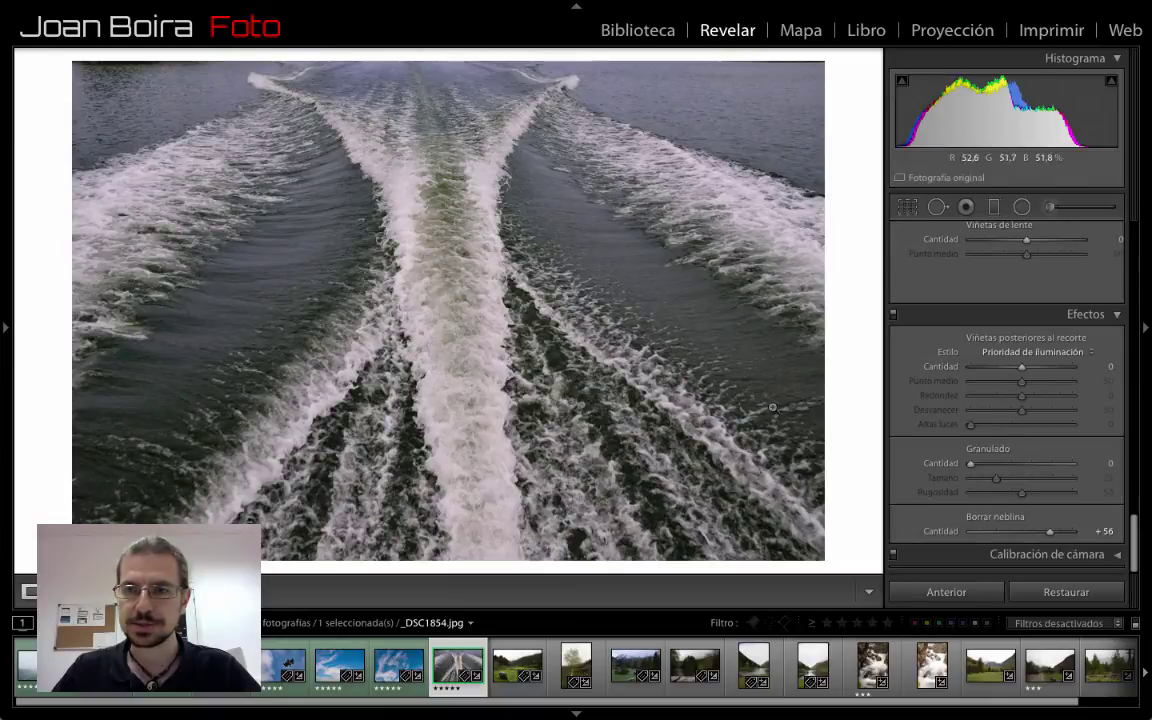
pyautogui.moveTo(1049, 531); pyautogui.dragTo(1070, 531)
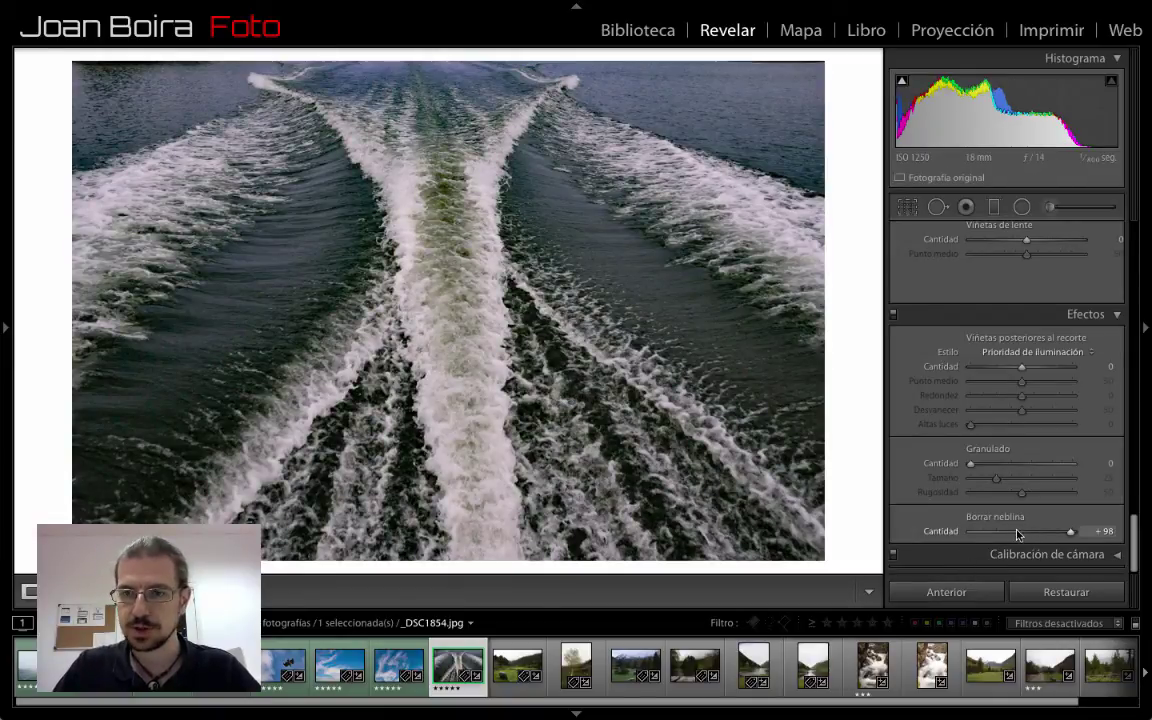
pyautogui.moveTo(1022, 538)
pyautogui.mouseDown()
pyautogui.moveTo(992, 538)
pyautogui.moveTo(1018, 541)
pyautogui.mouseUp()
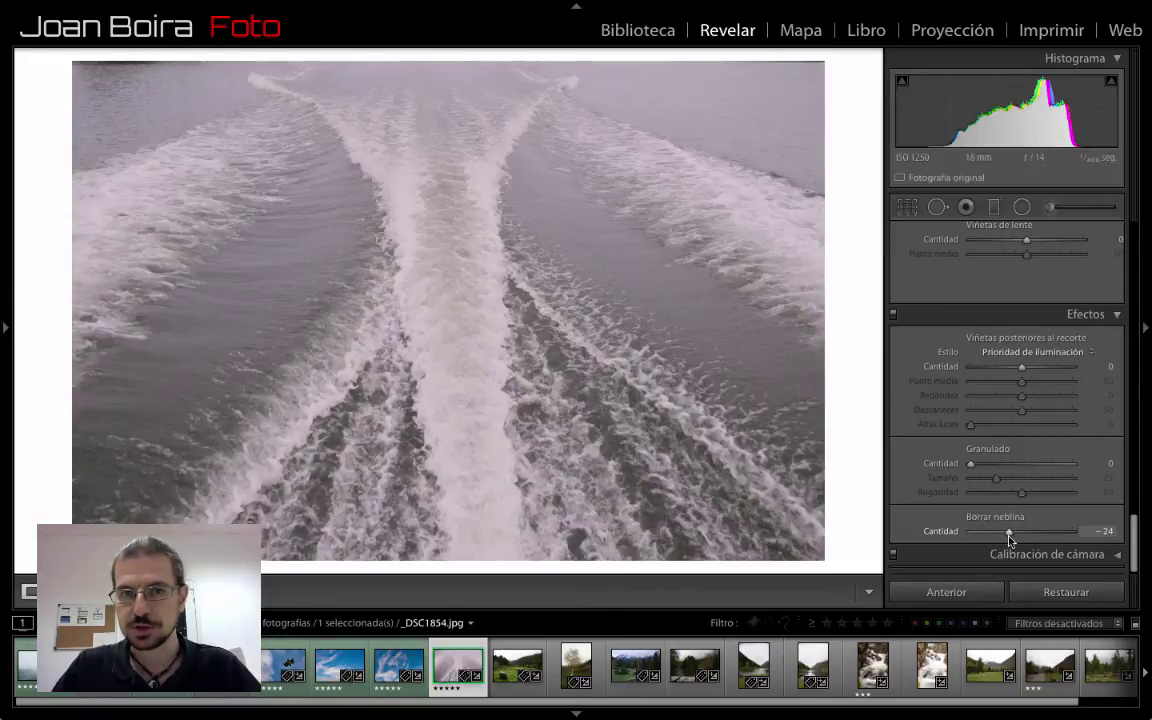
pyautogui.click(1030, 535)
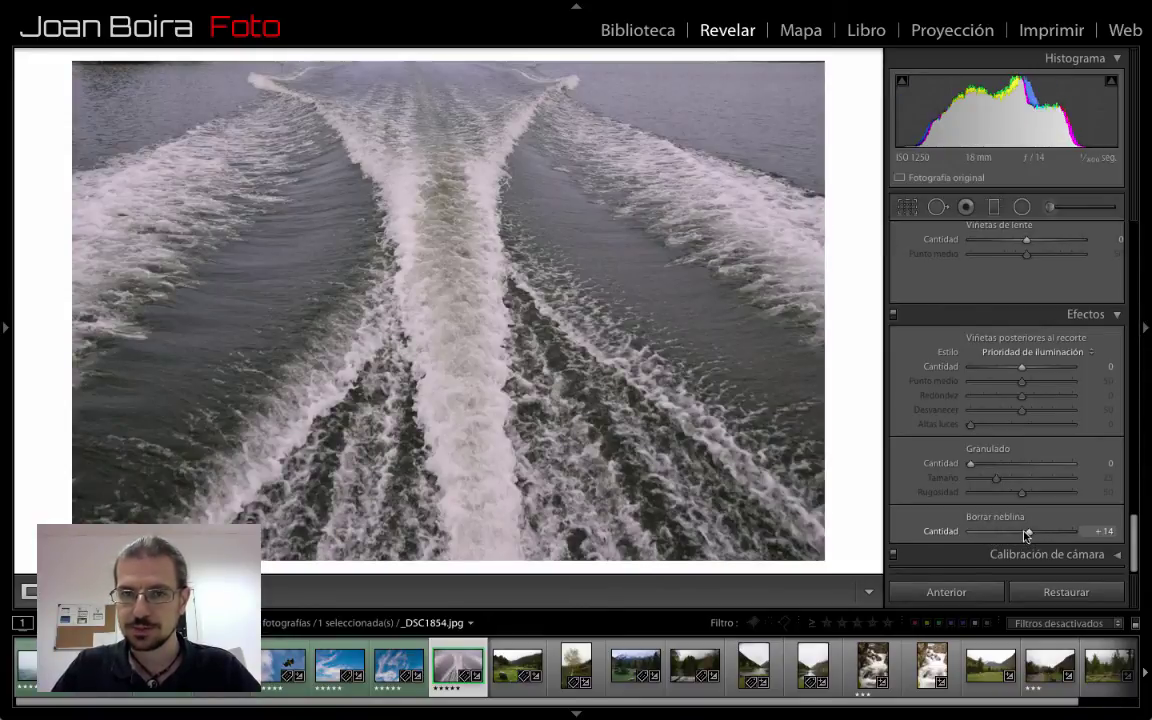
pyautogui.click(872, 665)
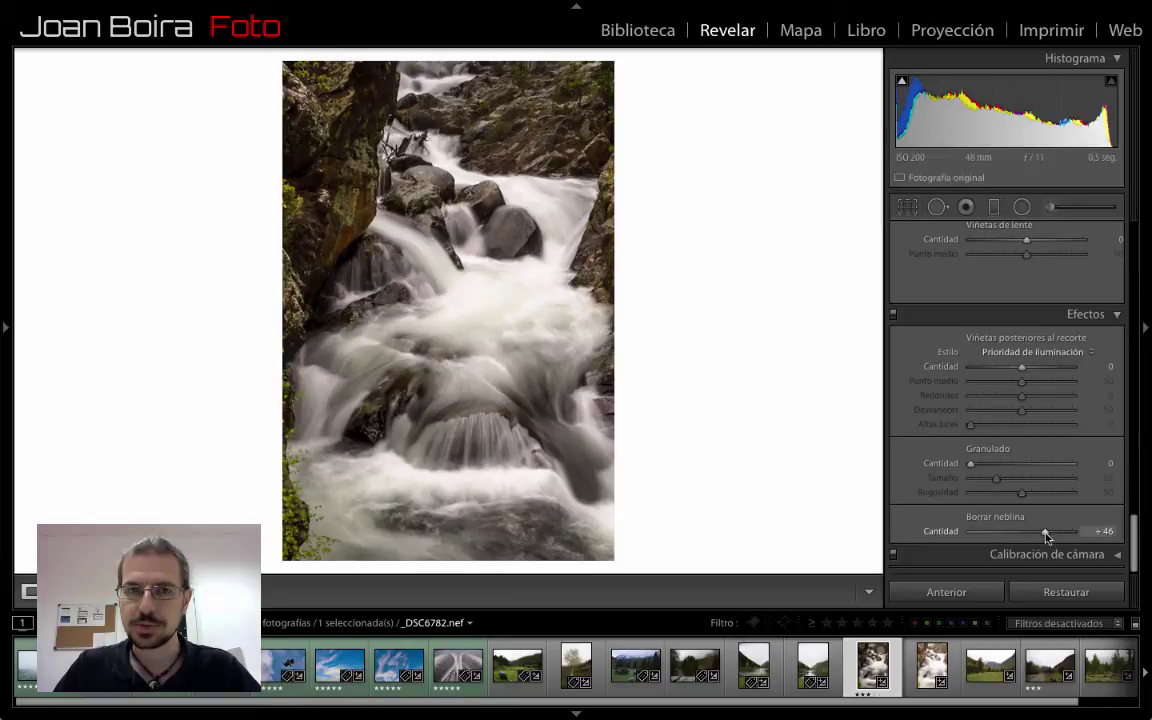
pyautogui.moveTo(1046, 537); pyautogui.dragTo(1066, 537)
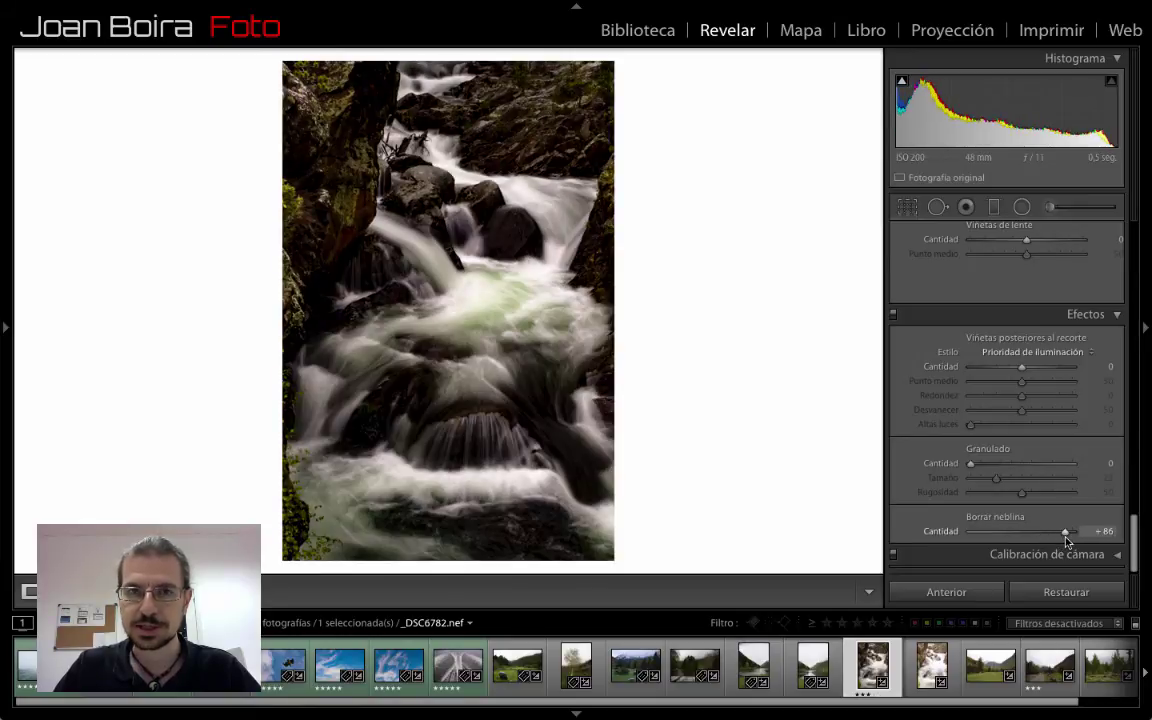
pyautogui.click(493, 316)
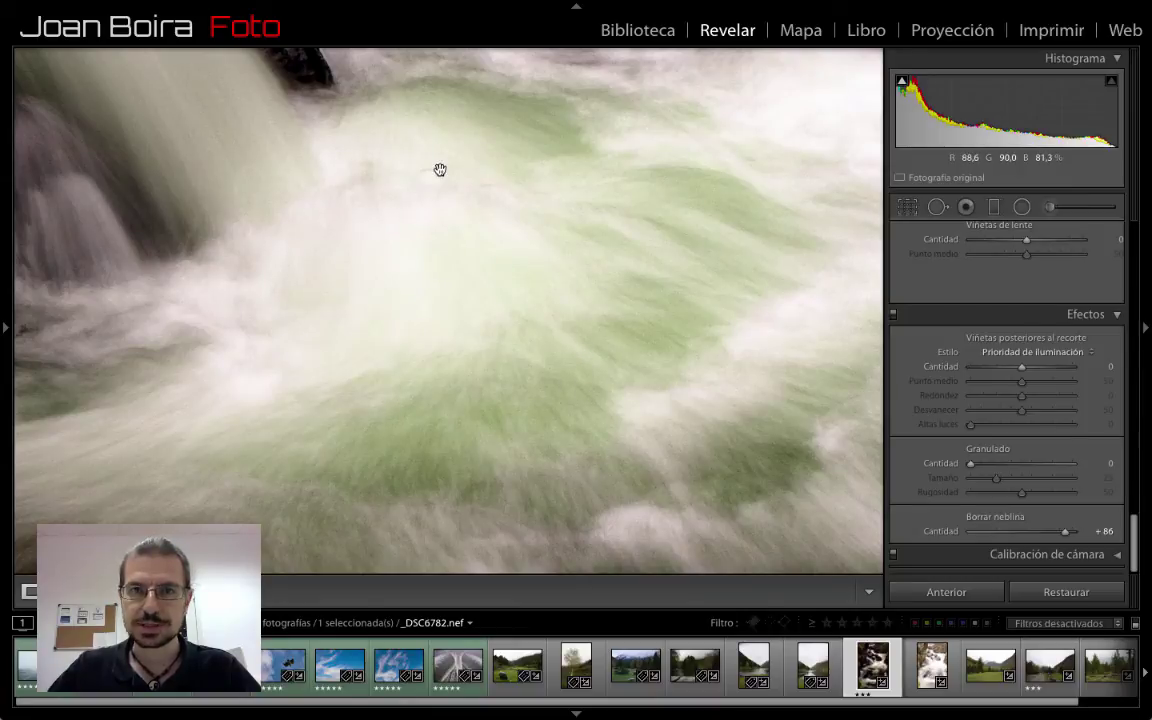
pyautogui.moveTo(1064, 537); pyautogui.dragTo(1066, 540)
pyautogui.doubleClick(1062, 540)
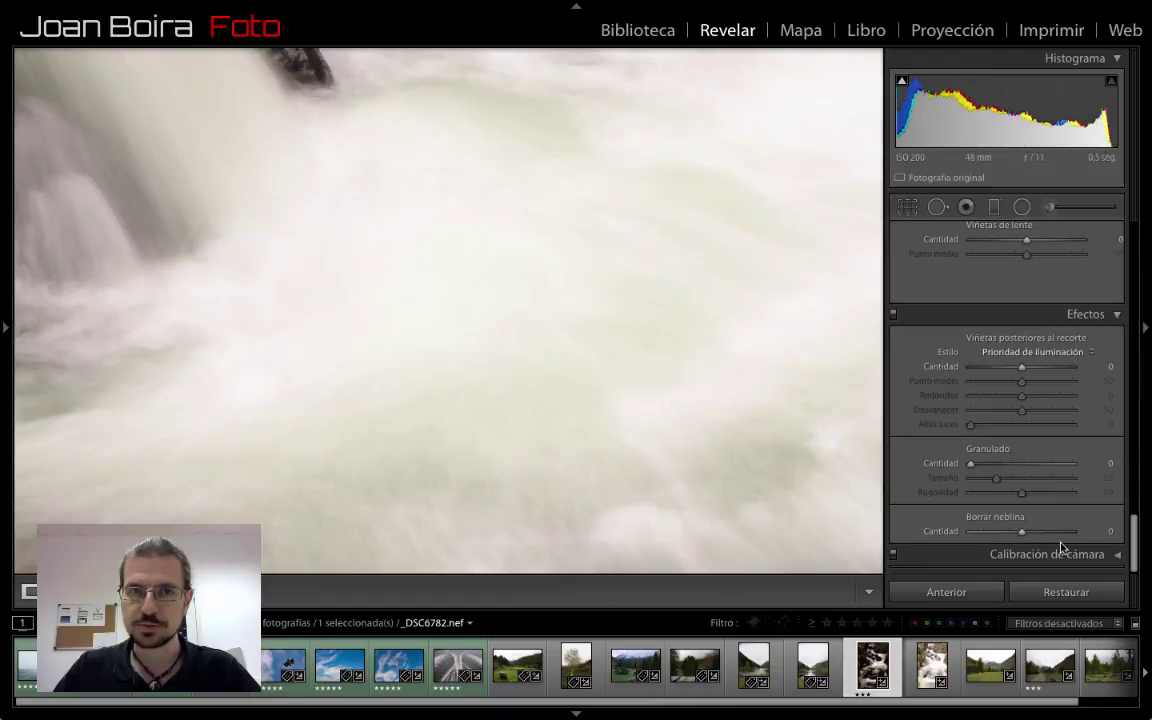
pyautogui.click(681, 468)
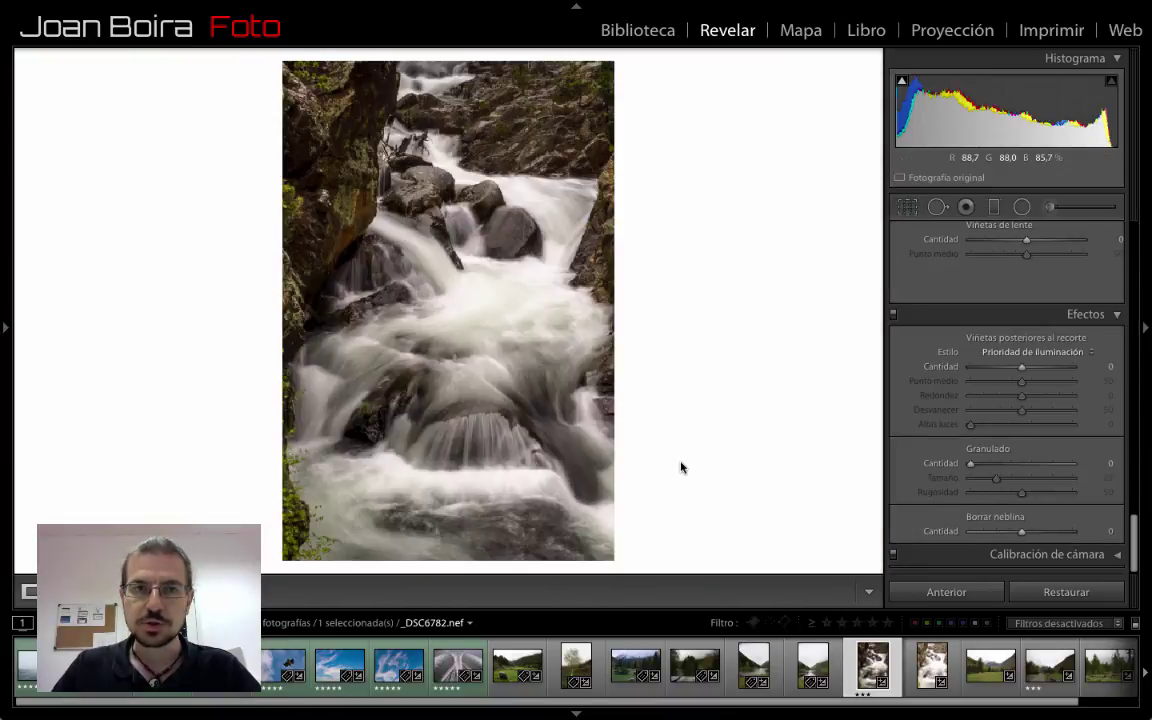